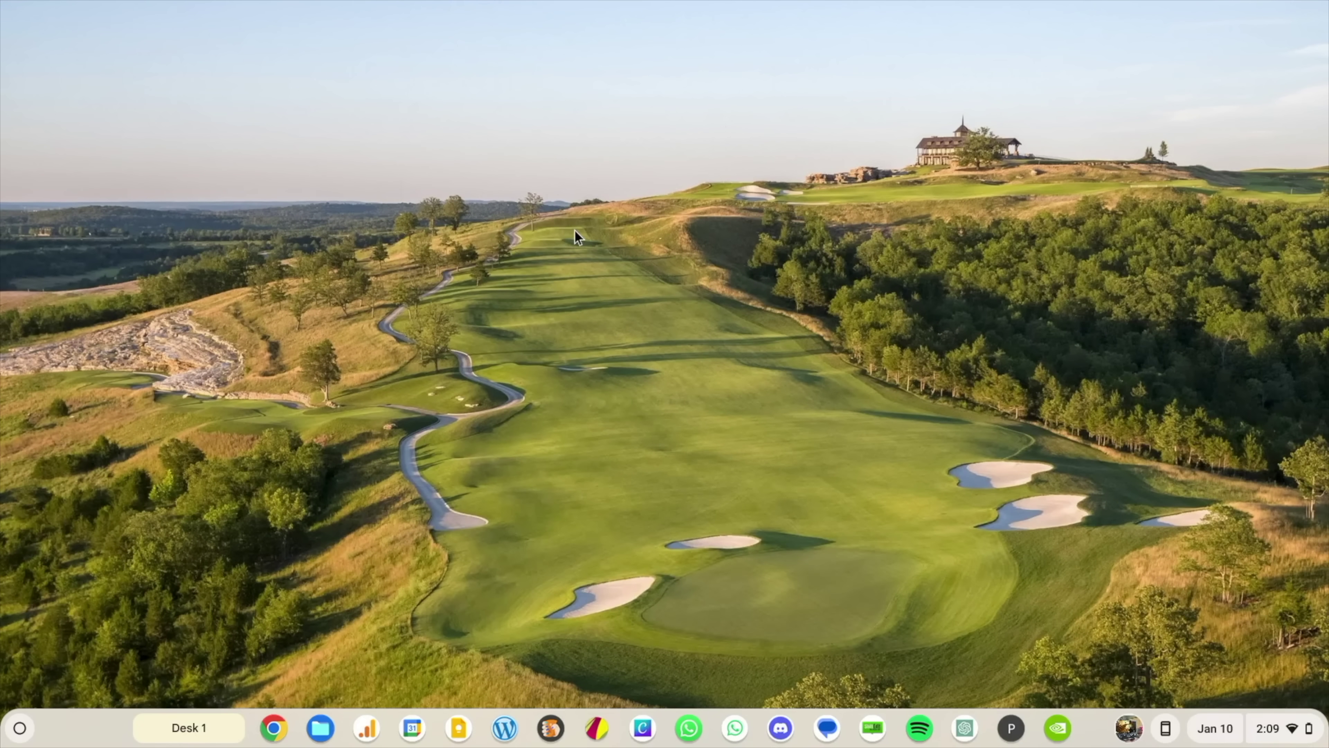
# - Create two additional virtual desks and return to Desk 1
pyautogui.press('F5')
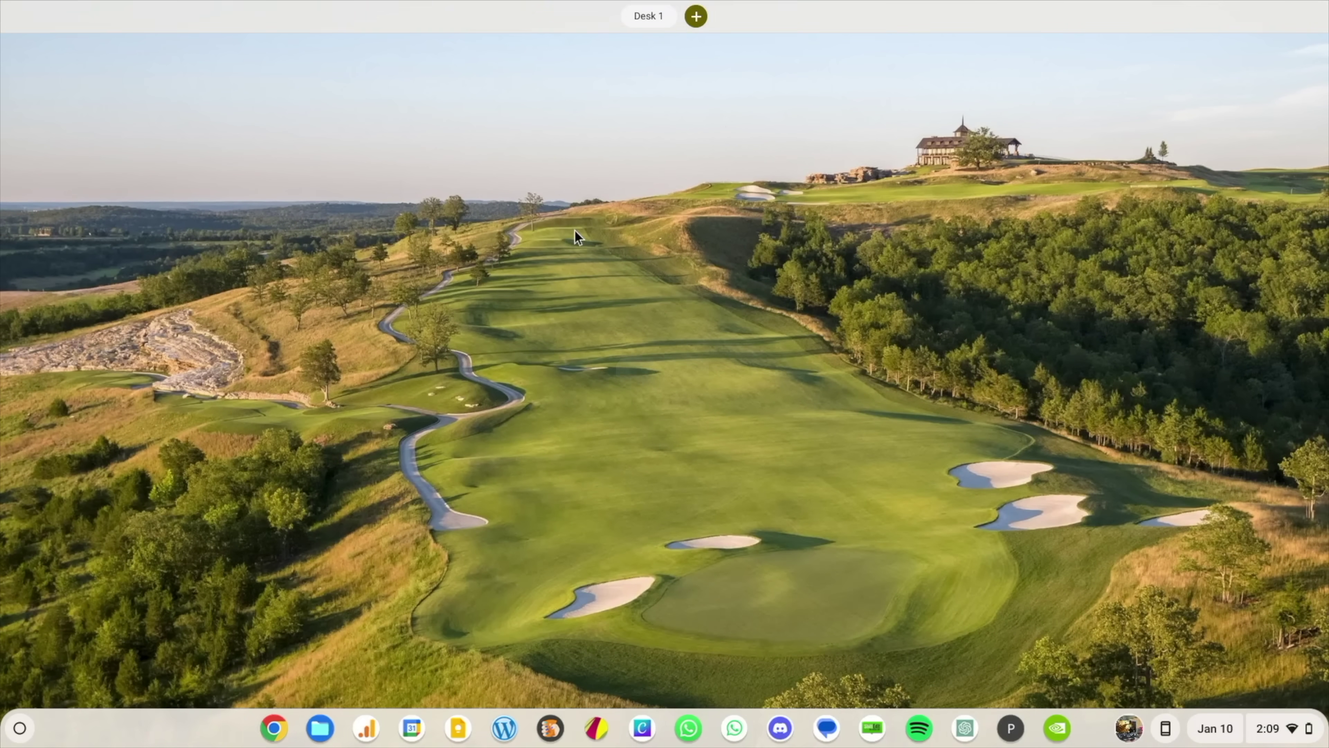
pyautogui.click(696, 17)
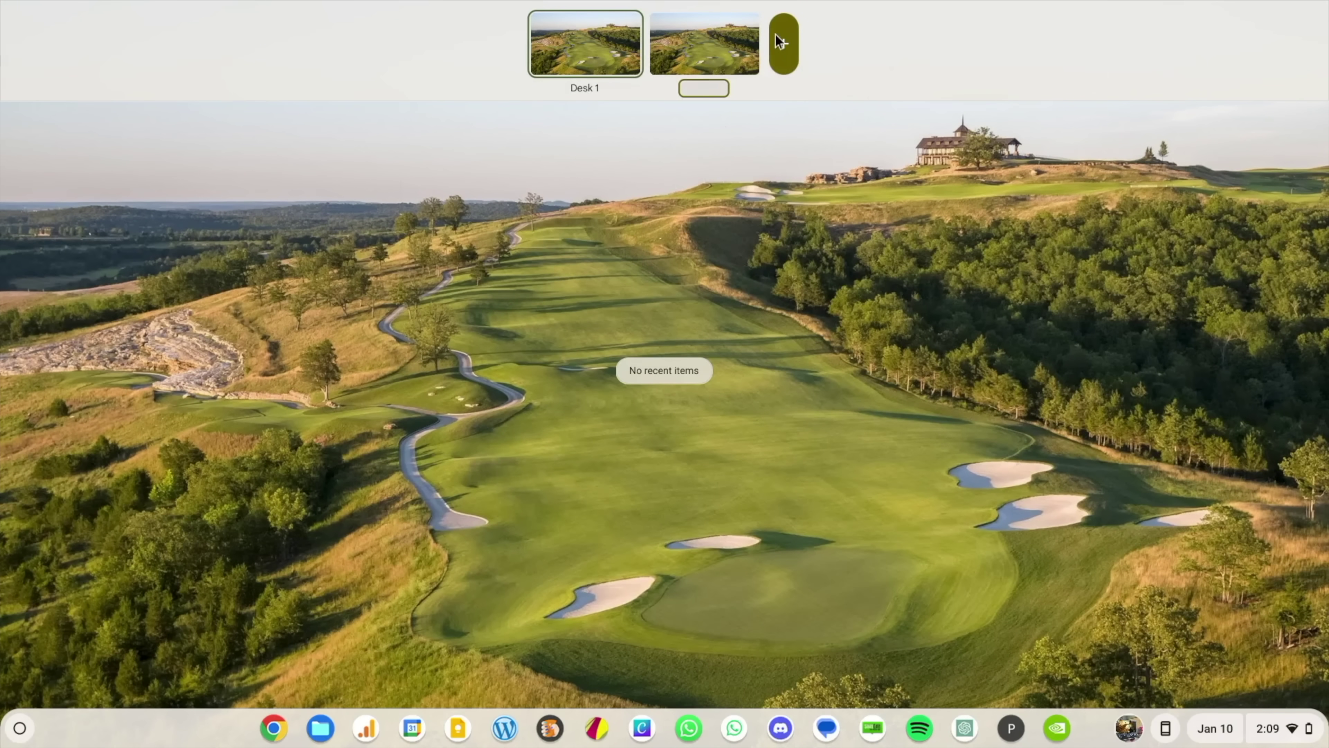
pyautogui.click(777, 39)
pyautogui.click(546, 60)
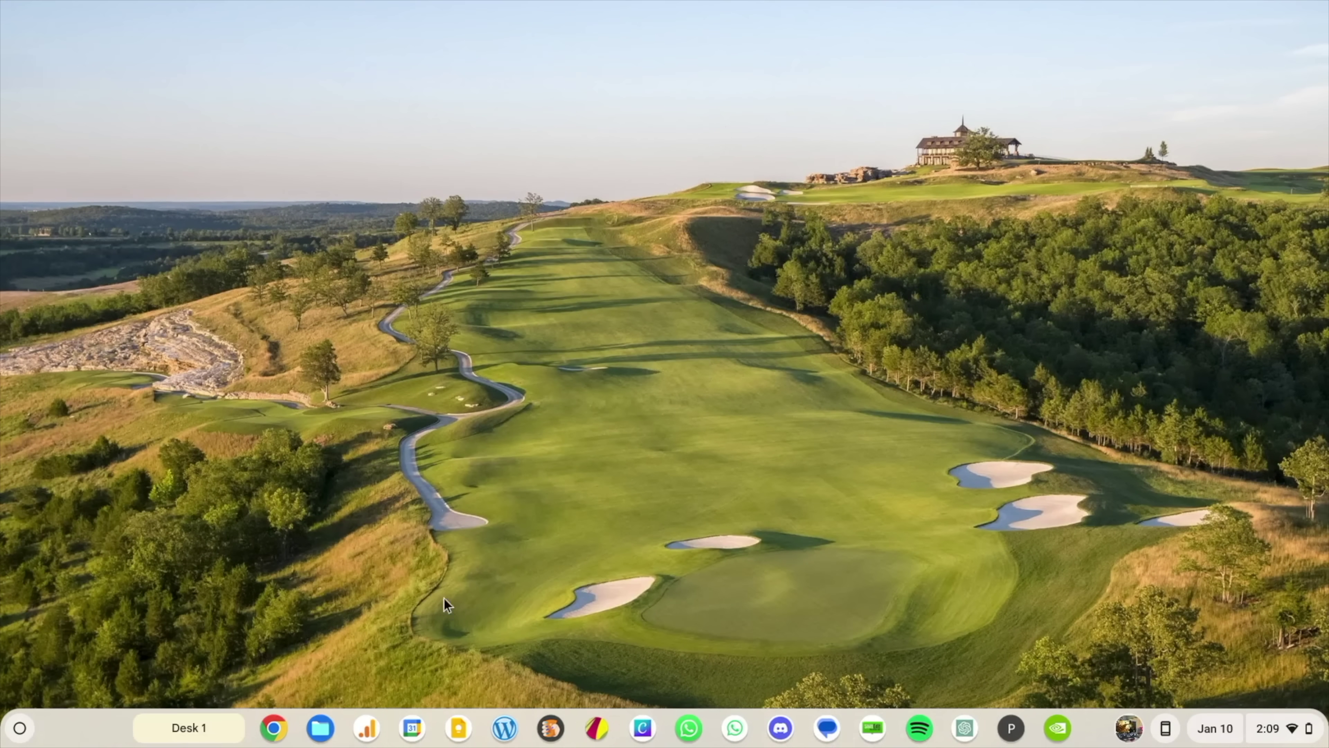
# - Open Files on Desk 1, Corel Vector on Desk 2 and Squoosh on Desk 3
pyautogui.click(319, 731)
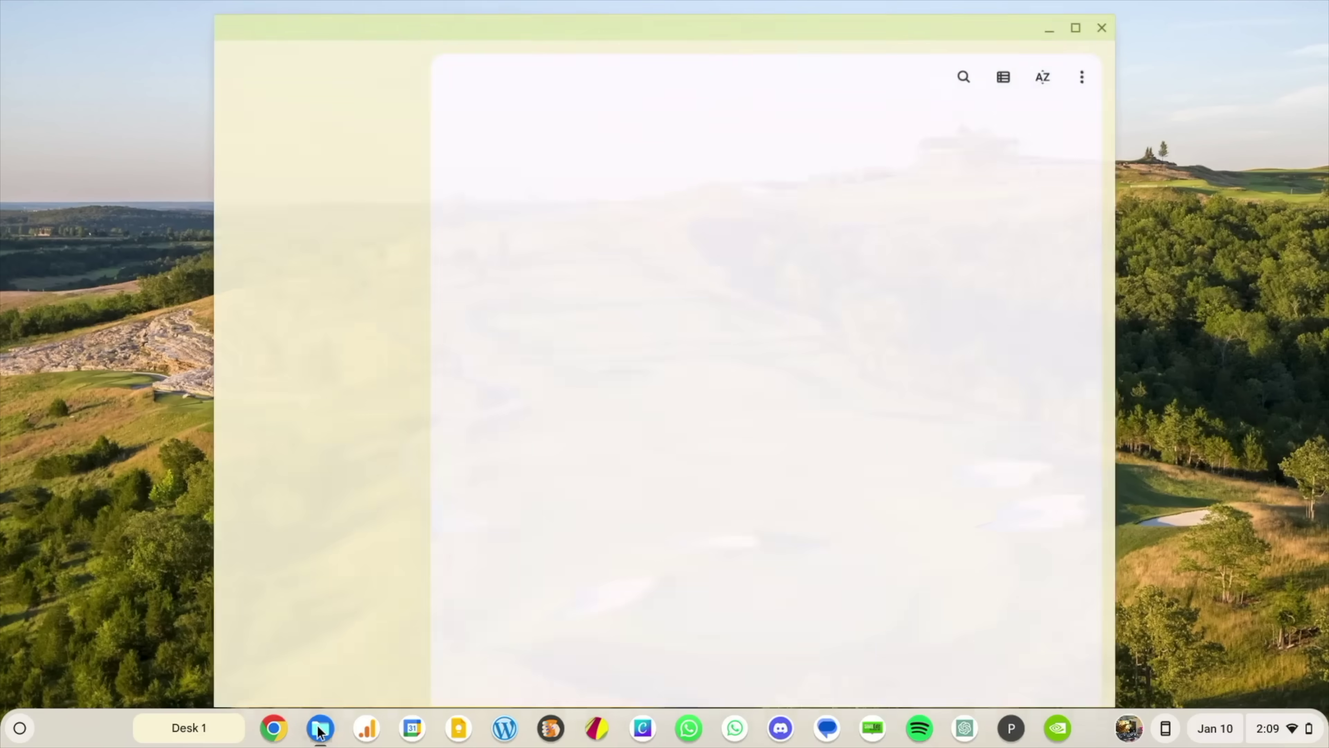
pyautogui.press('super+bracketright')
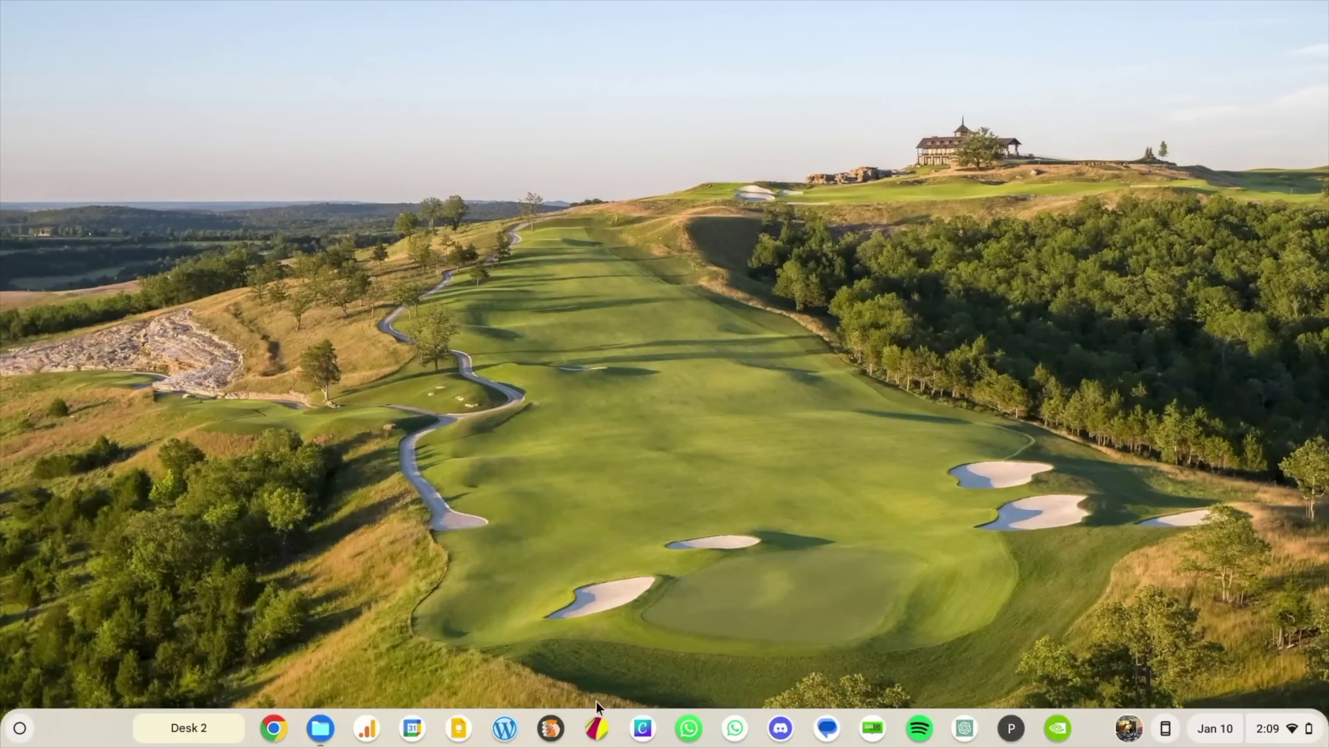
pyautogui.click(606, 725)
pyautogui.press('super+bracketright')
pyautogui.click(548, 728)
# - Go back to Desk 1, step forward through Desk 2 and Desk 3, and return to Desk 1
pyautogui.press('super+bracketleft')
pyautogui.press('super+bracketleft')
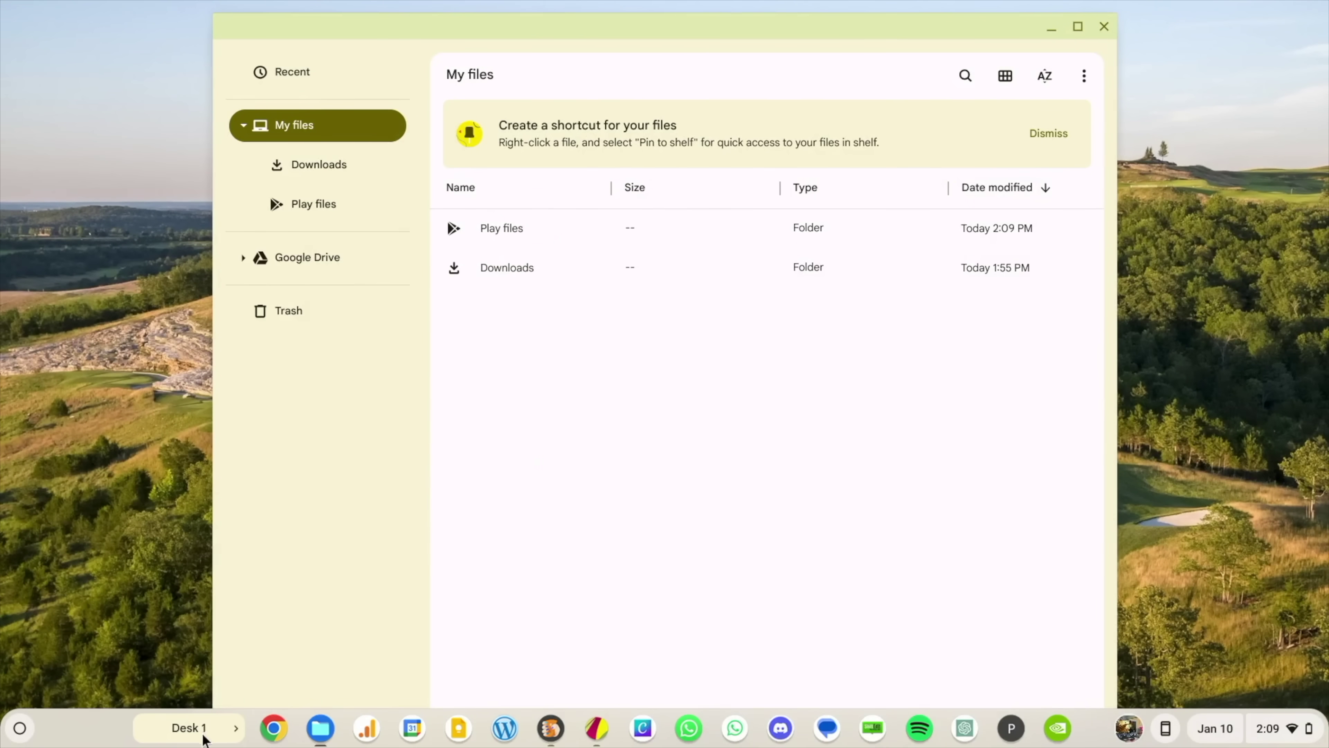
pyautogui.click(235, 728)
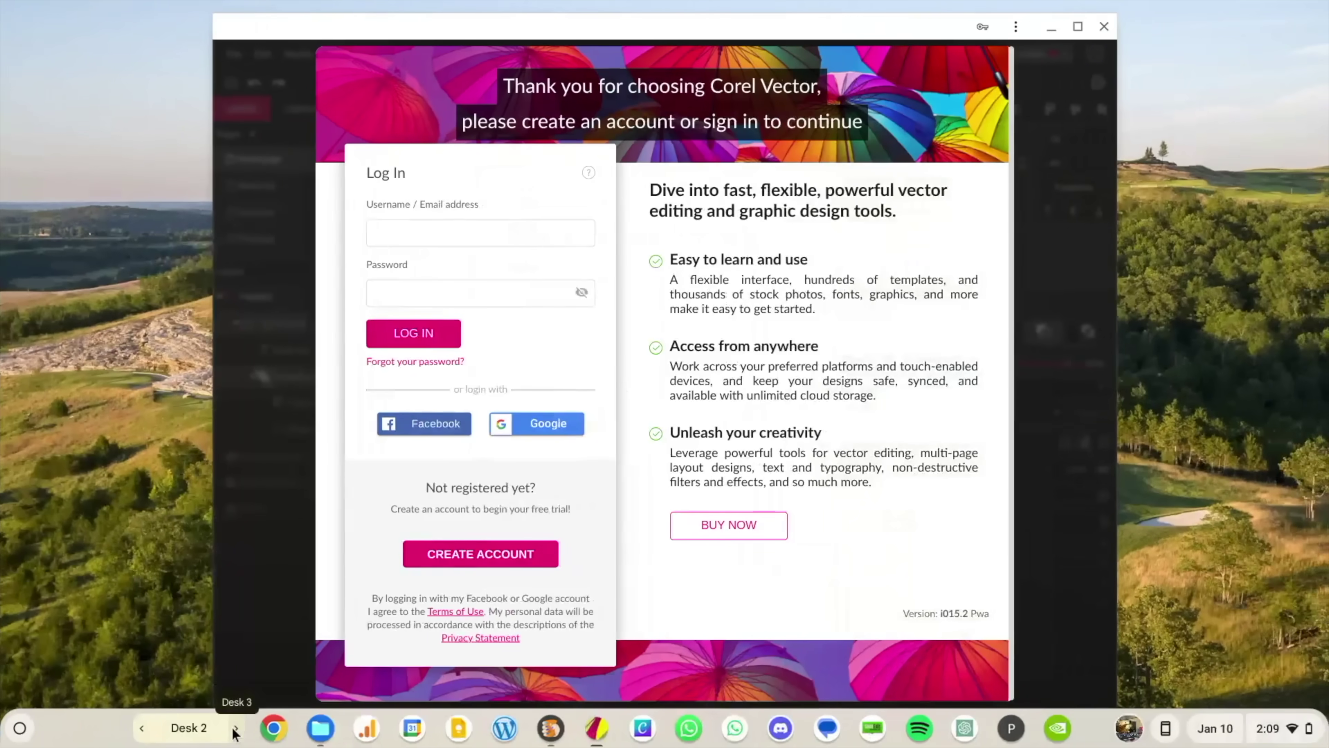
pyautogui.click(234, 729)
pyautogui.click(142, 728)
pyautogui.click(141, 729)
# - Show the desk previews from the shelf and switch to Desk 2
pyautogui.click(184, 728)
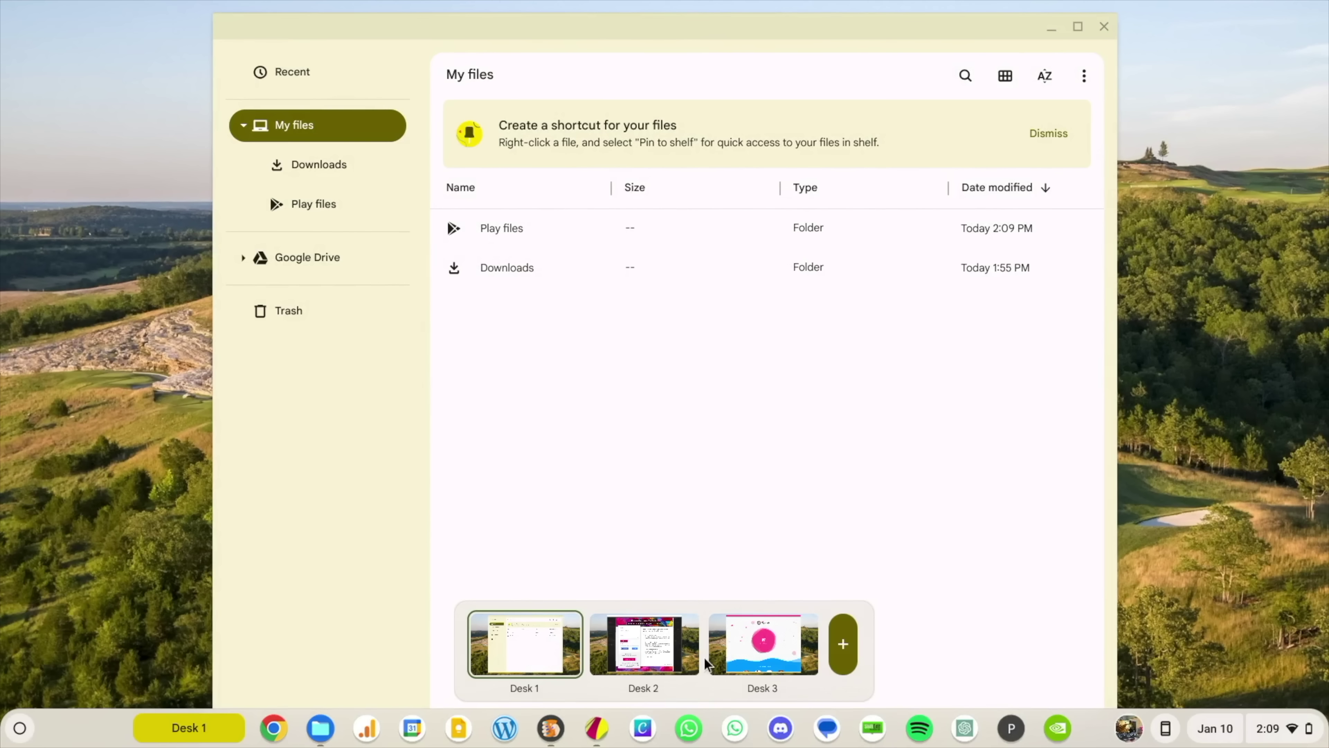
pyautogui.moveTo(698, 657)
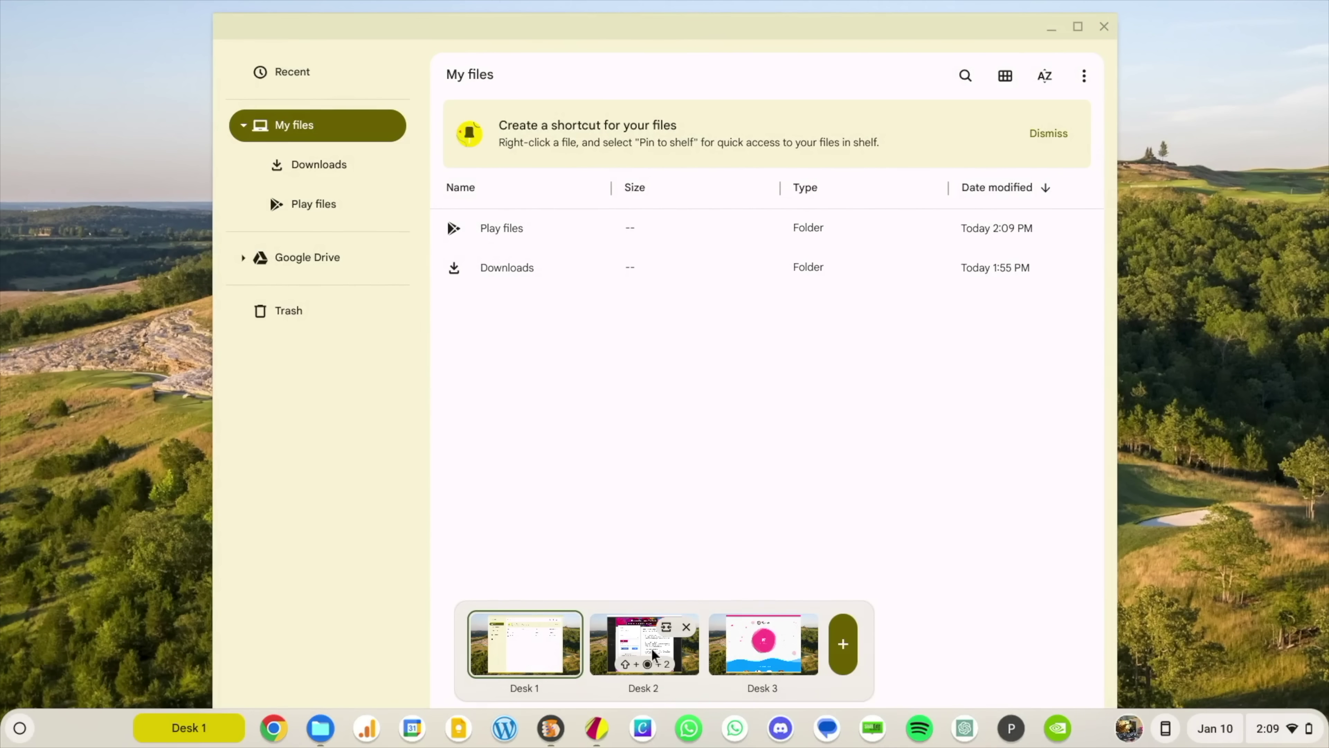
pyautogui.click(641, 638)
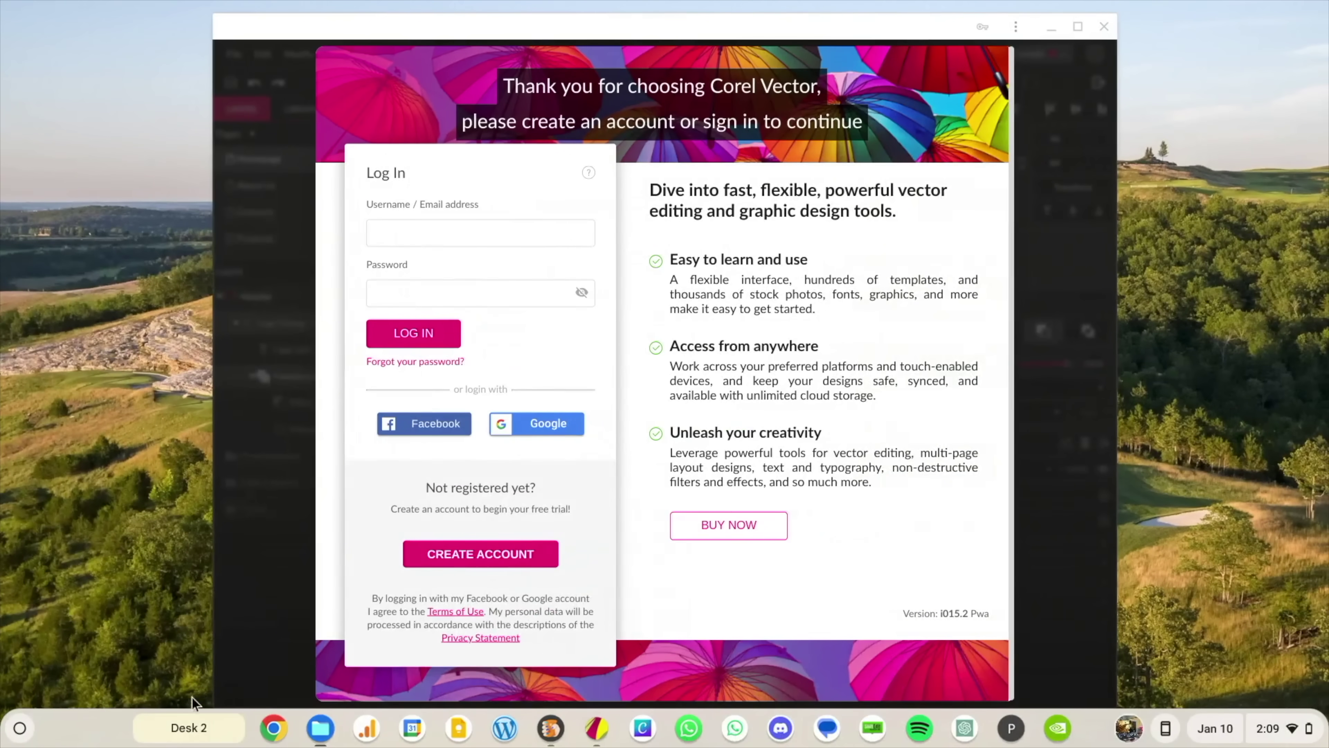
# - Examine the combine option on Desk 2's preview, and switch to Desk 1 and back to Desk 2
pyautogui.click(197, 728)
pyautogui.moveTo(649, 634)
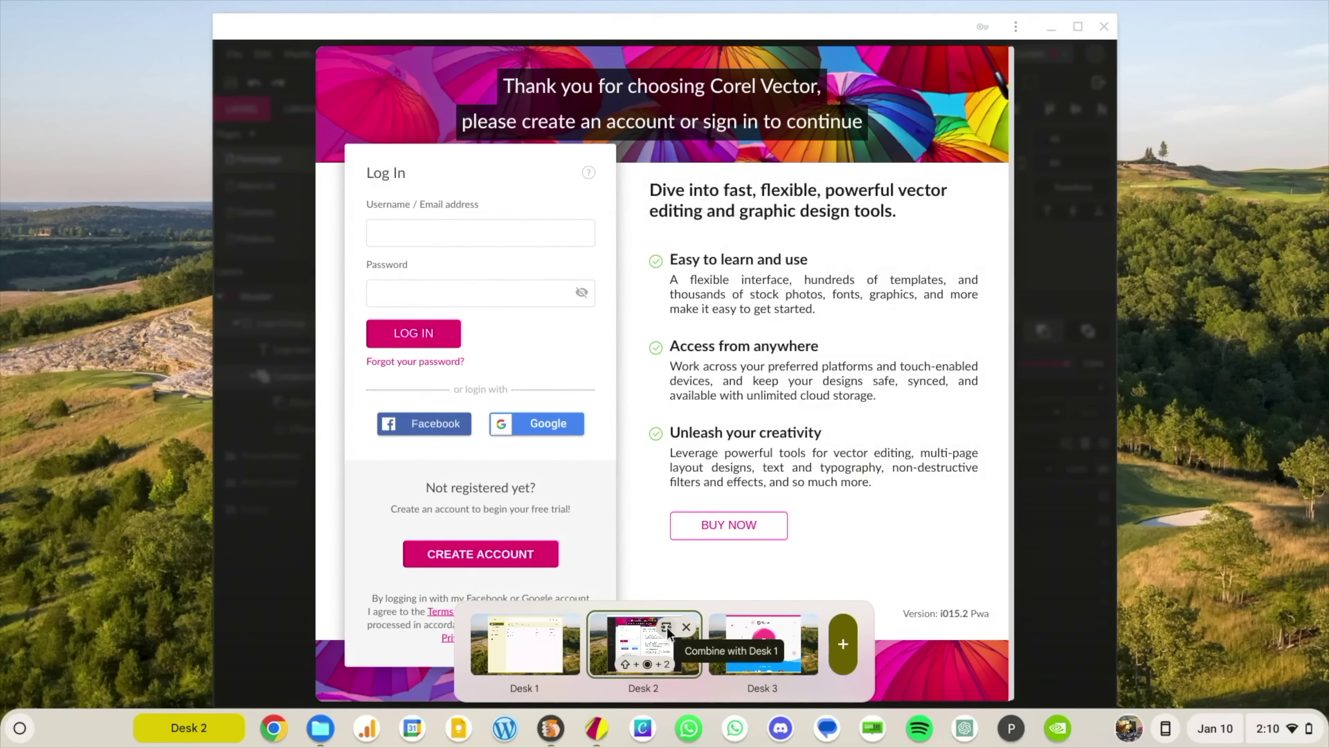
pyautogui.moveTo(735, 643)
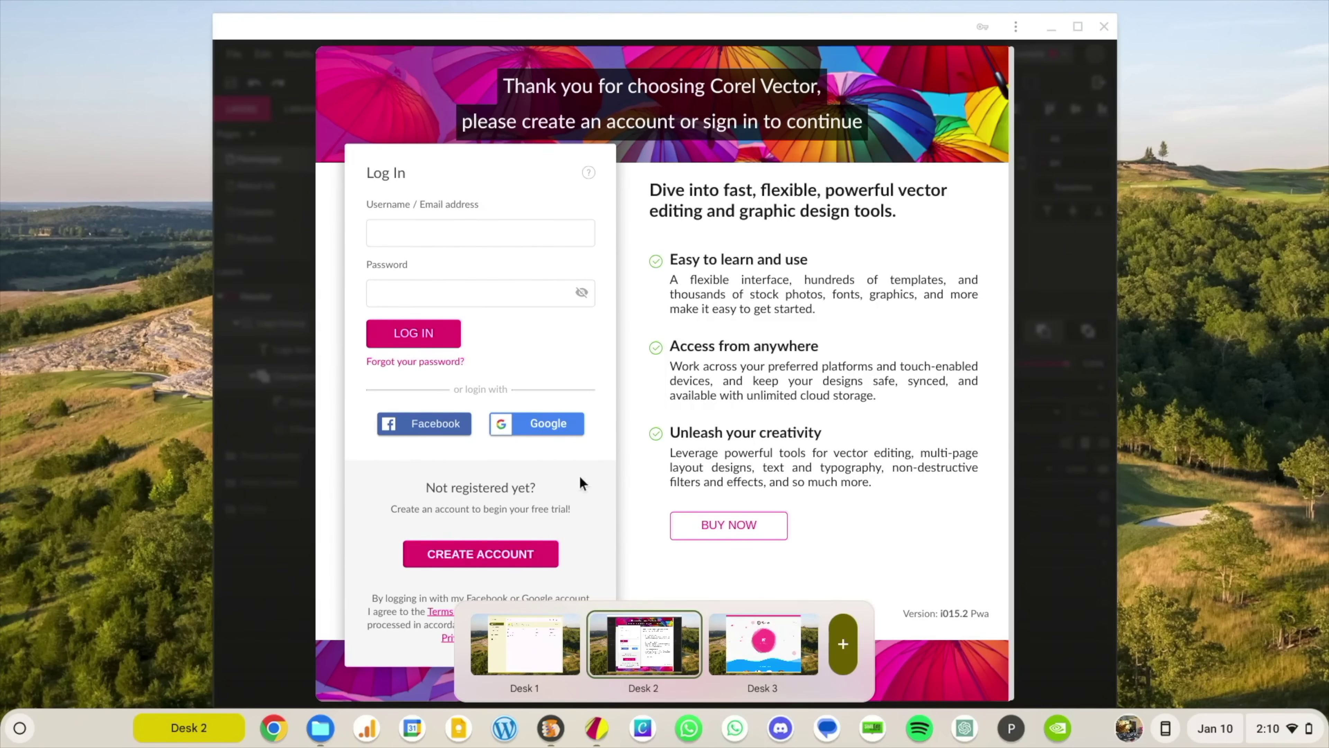
pyautogui.press('super+bracketleft')
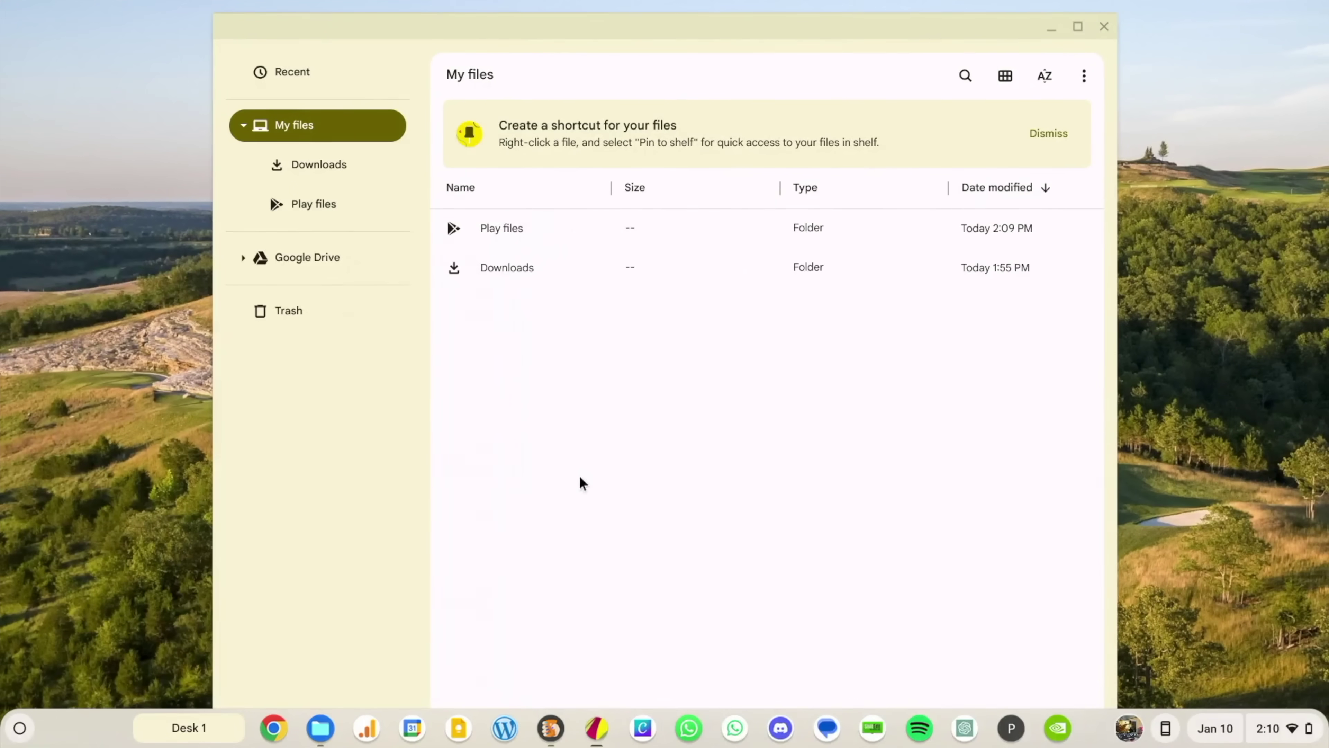
pyautogui.press('super+bracketright')
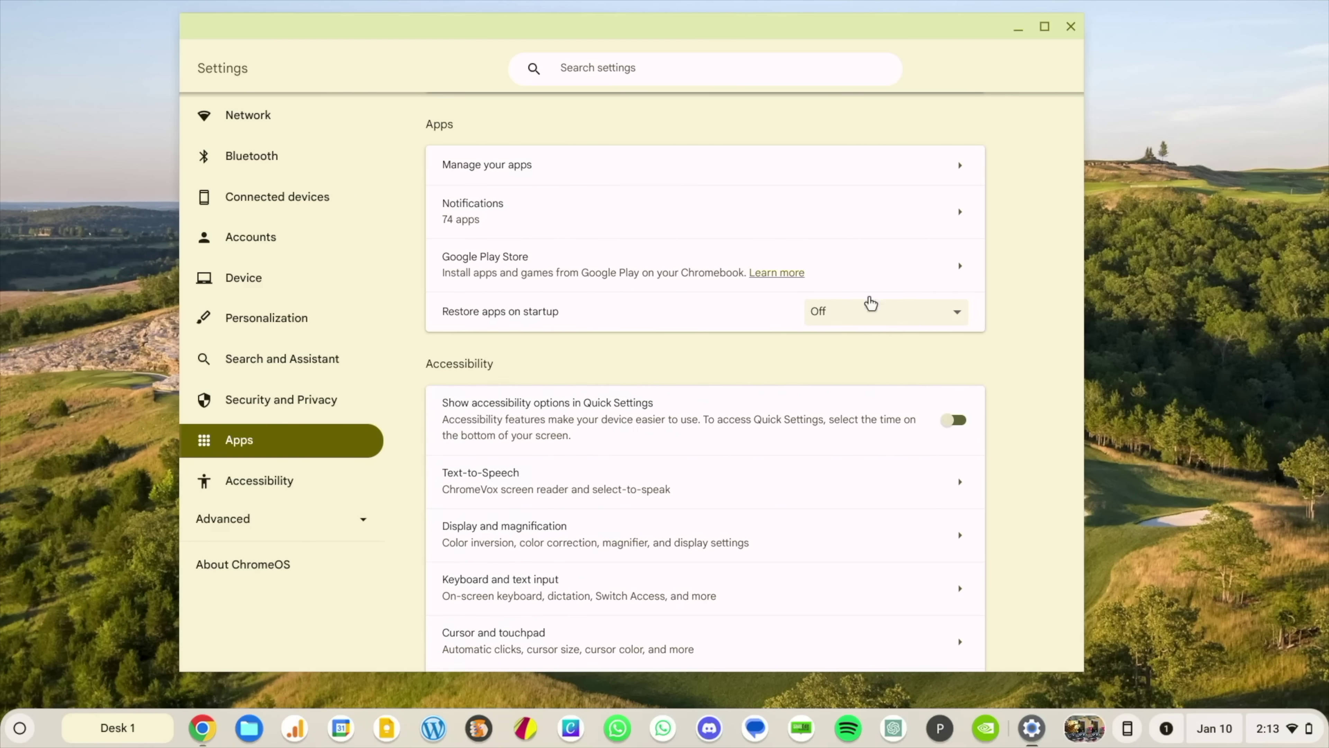
# - Maximize the Settings window and open Chrome Dev's page in the list of managed apps
pyautogui.doubleClick(712, 24)
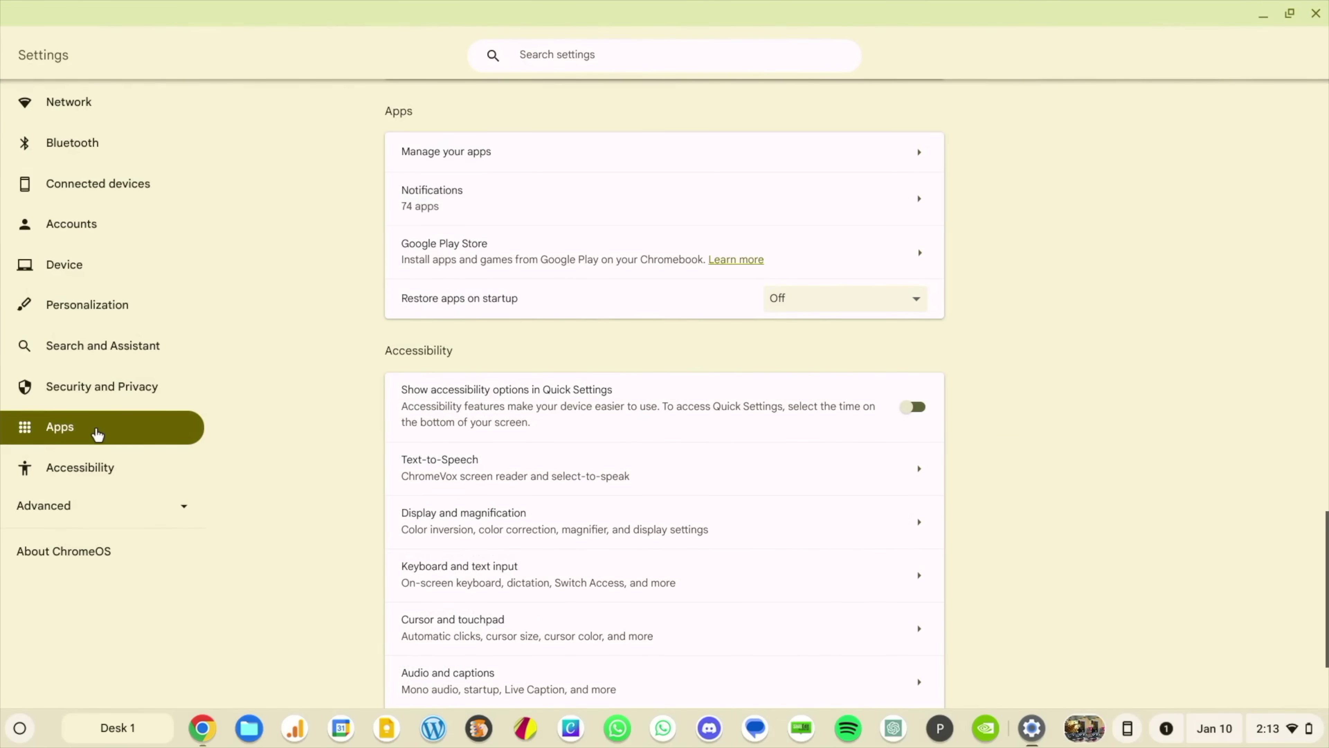
pyautogui.click(500, 156)
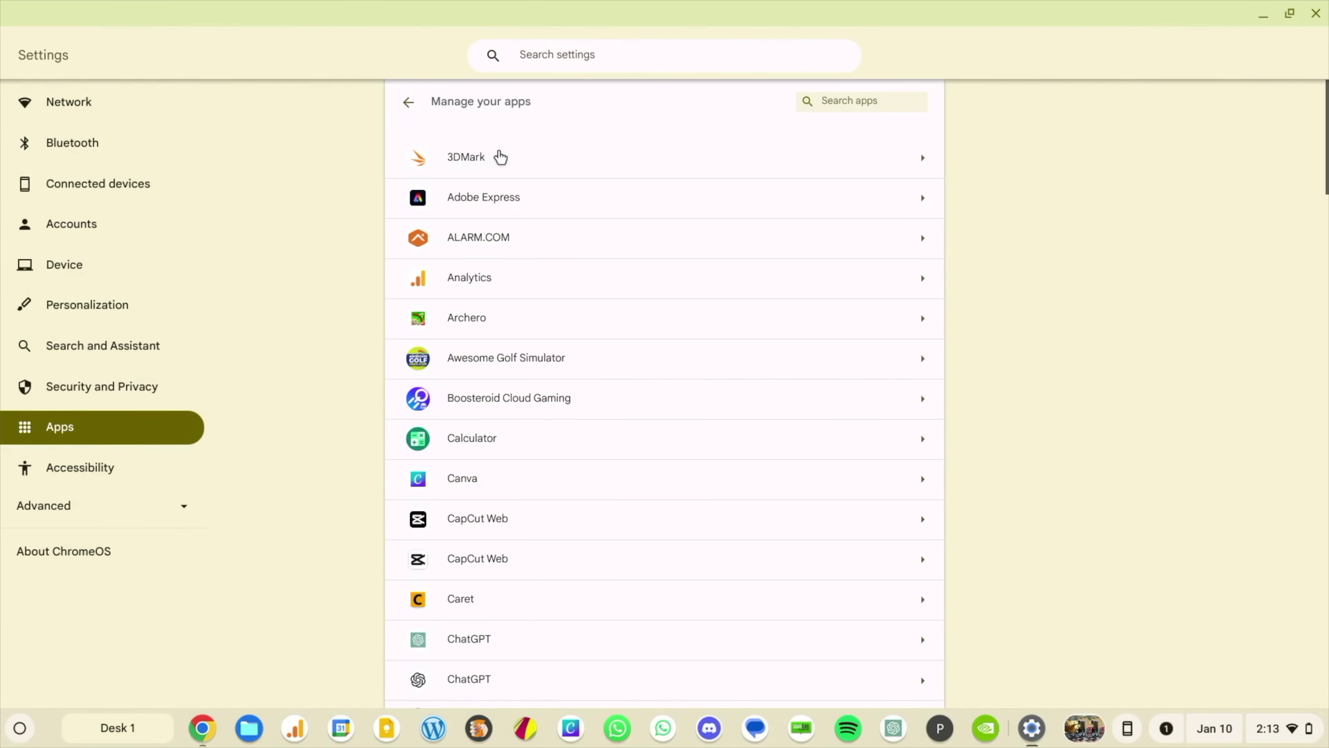
pyautogui.scroll(-2, 633, 364)
pyautogui.scroll(2, 636, 361)
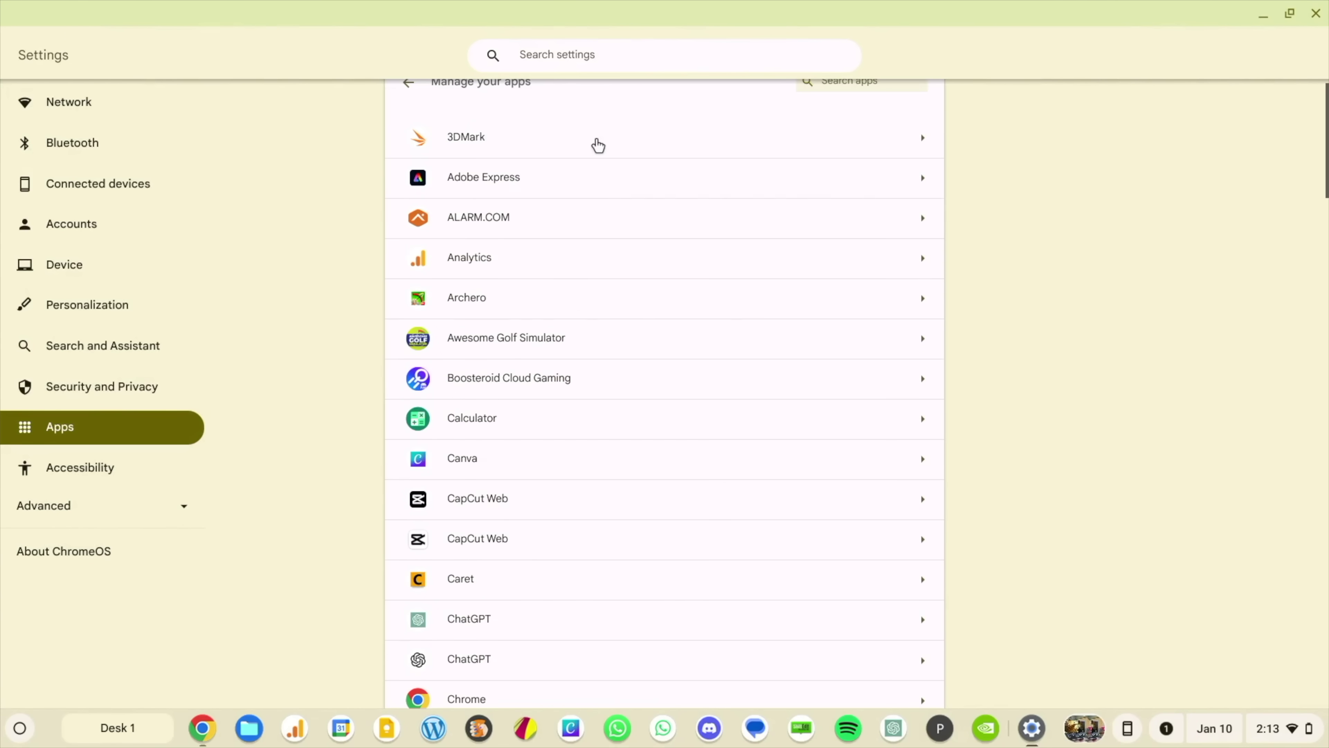
pyautogui.scroll(-10, 670, 294)
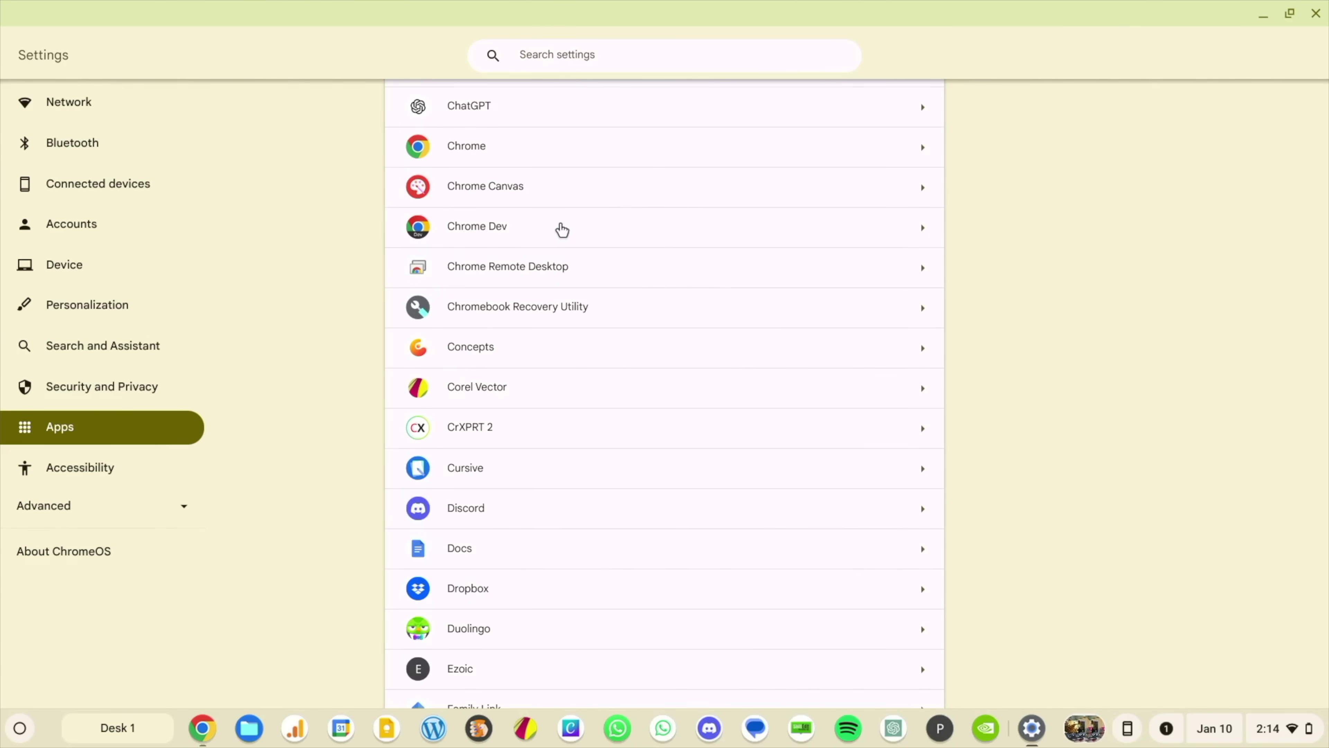
pyautogui.click(562, 229)
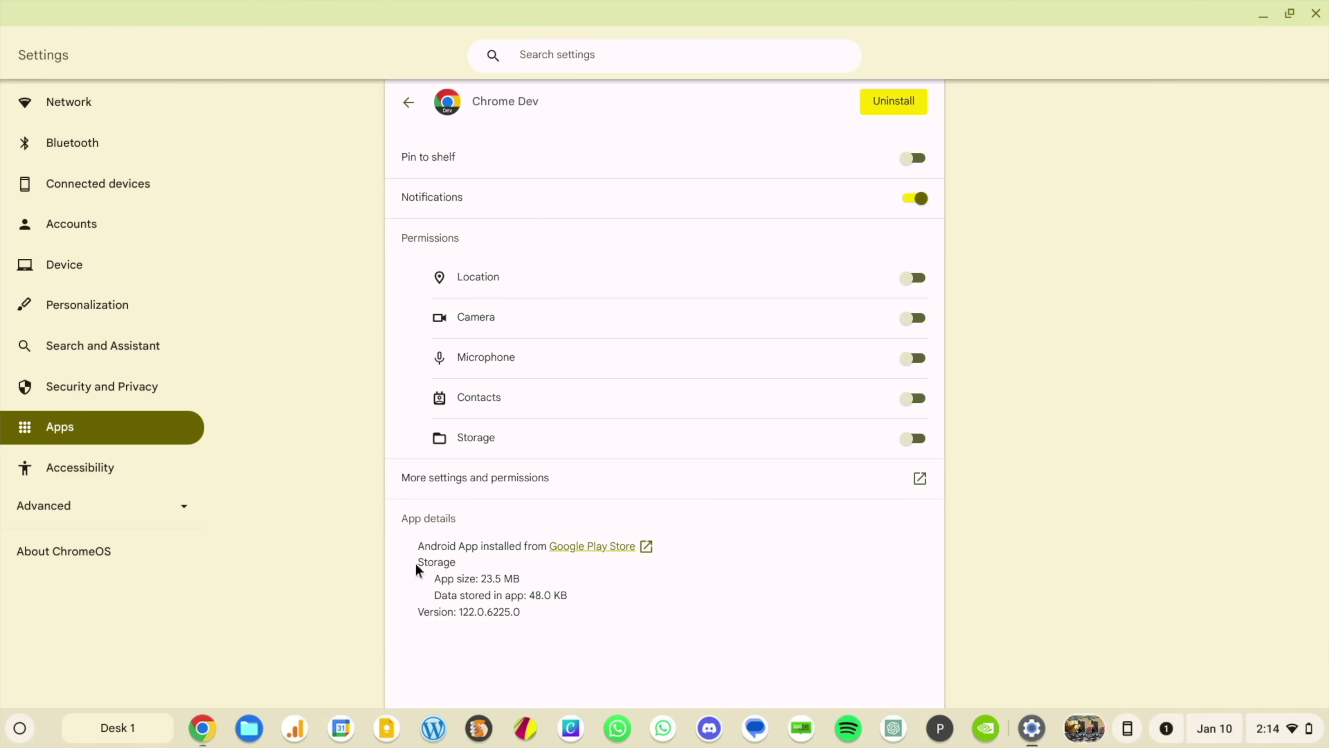
# - Enlarge the page to examine Chrome Dev's app details, and view its Google Play Store listing before closing it
pyautogui.hotkey('ctrl', '=')
pyautogui.hotkey('ctrl', '=')
pyautogui.scroll(-3, 602, 520)
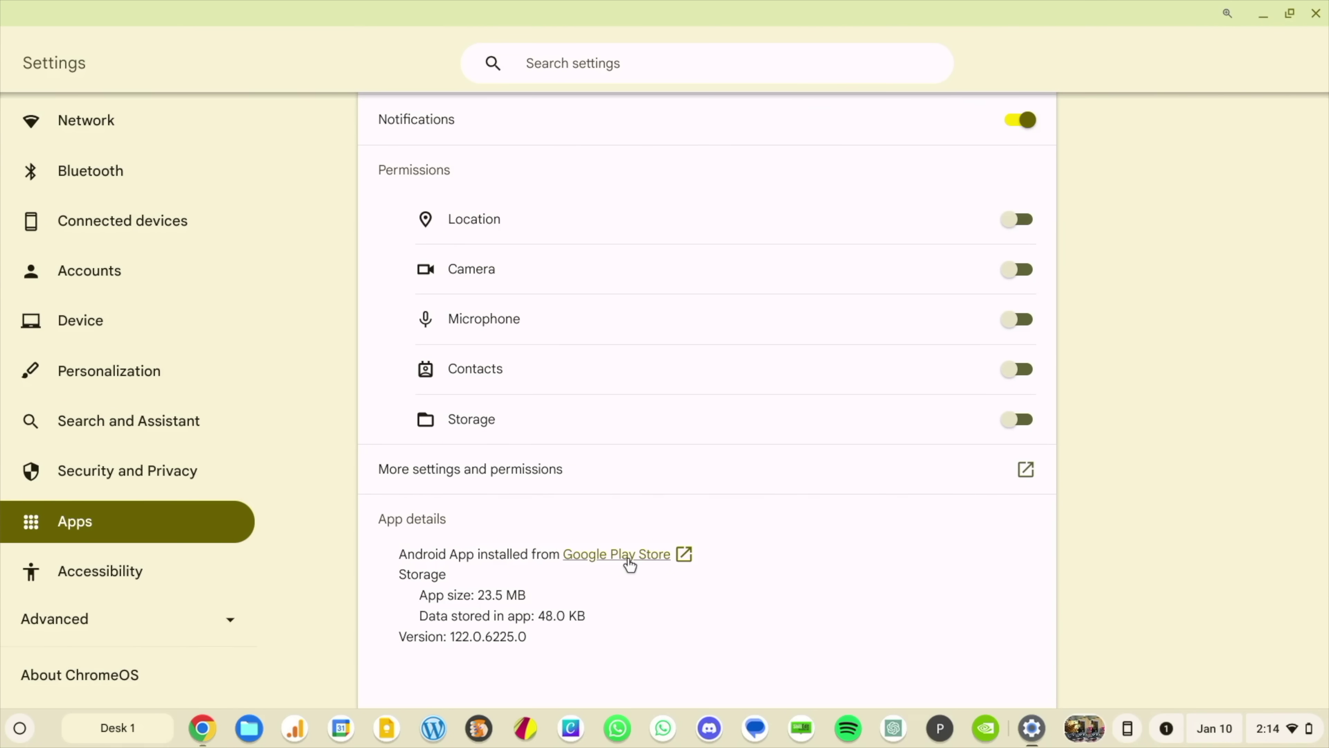
pyautogui.click(629, 555)
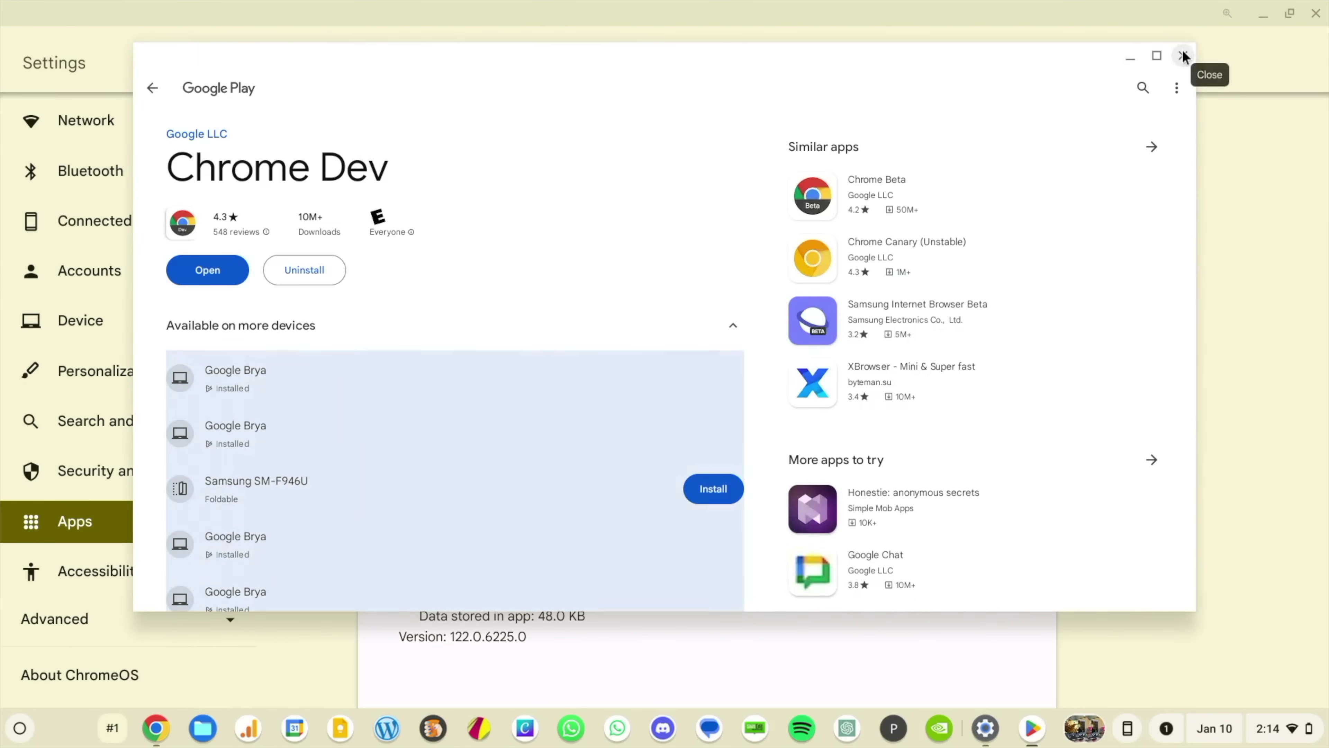
pyautogui.click(1183, 55)
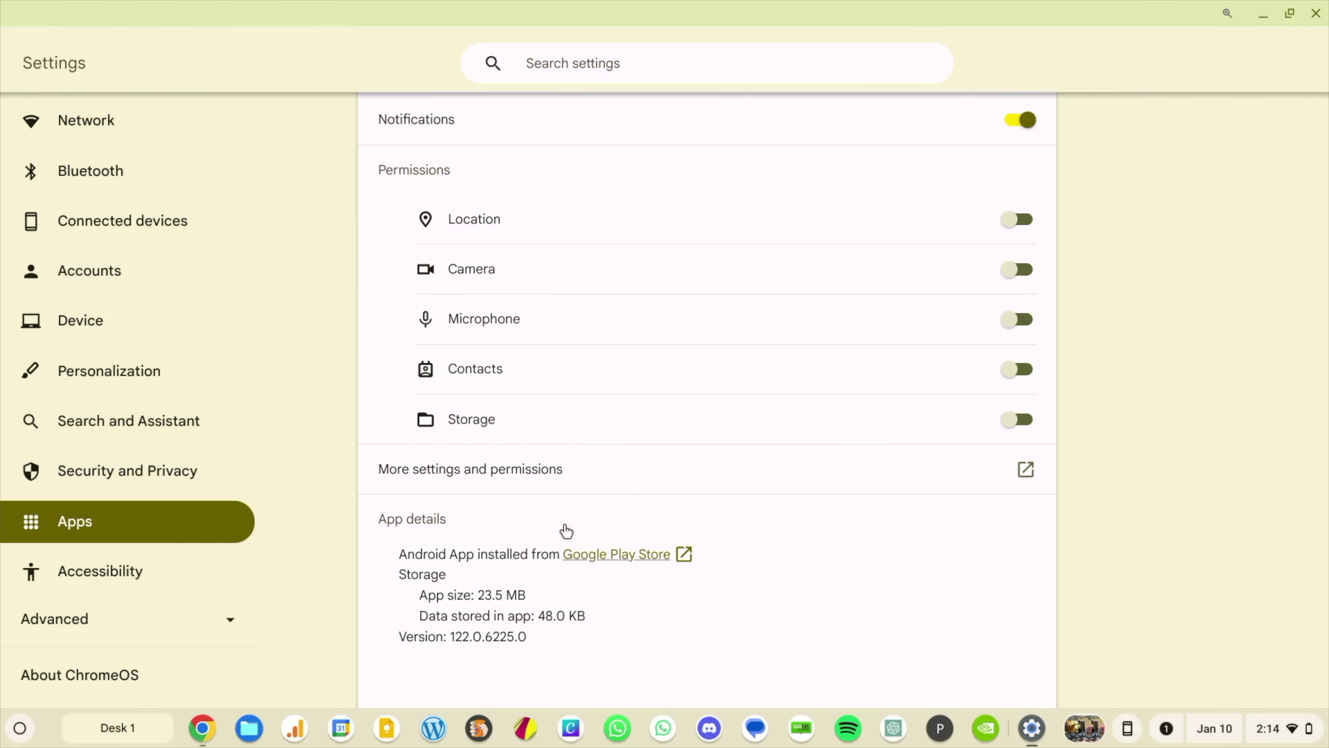
# - Return to the managed apps list and examine how Chrome Canvas was installed in its app details
pyautogui.hotkey('alt', 'Left')
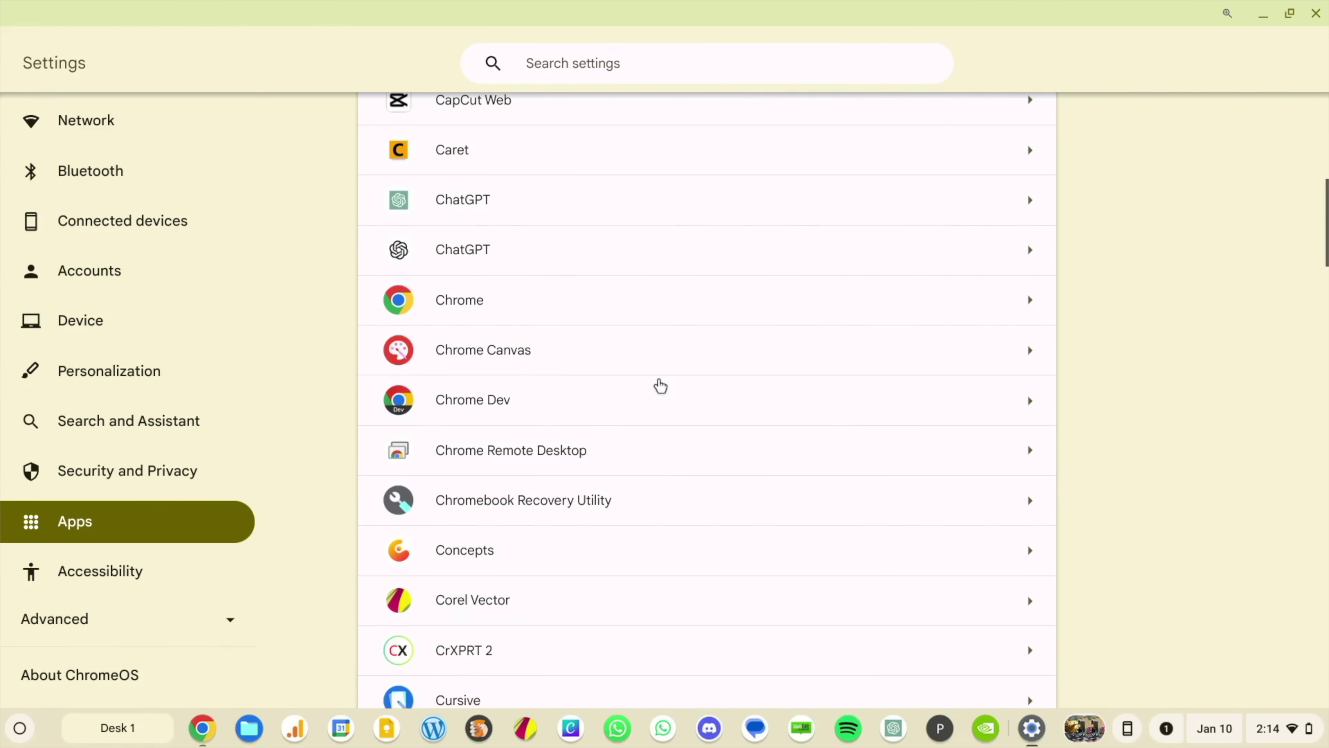
pyautogui.scroll(-2, 659, 384)
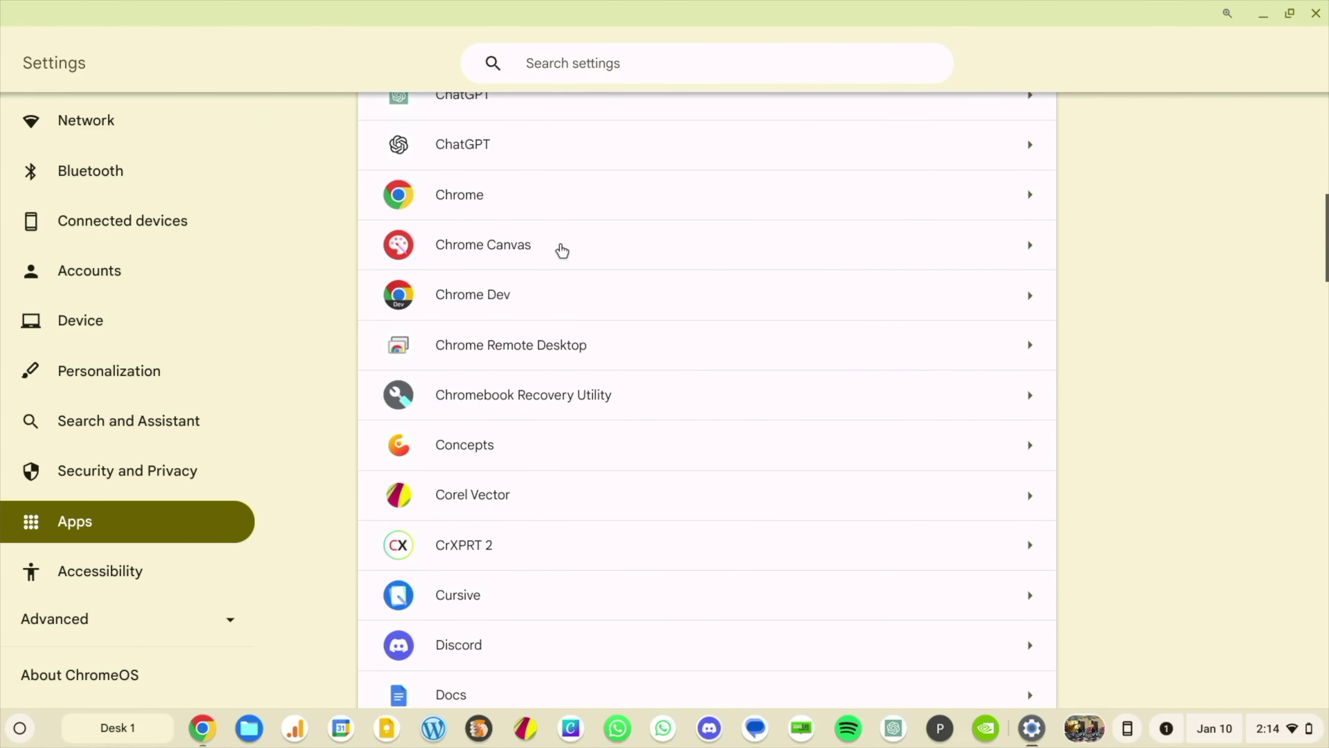
pyautogui.click(561, 249)
pyautogui.scroll(-3, 682, 457)
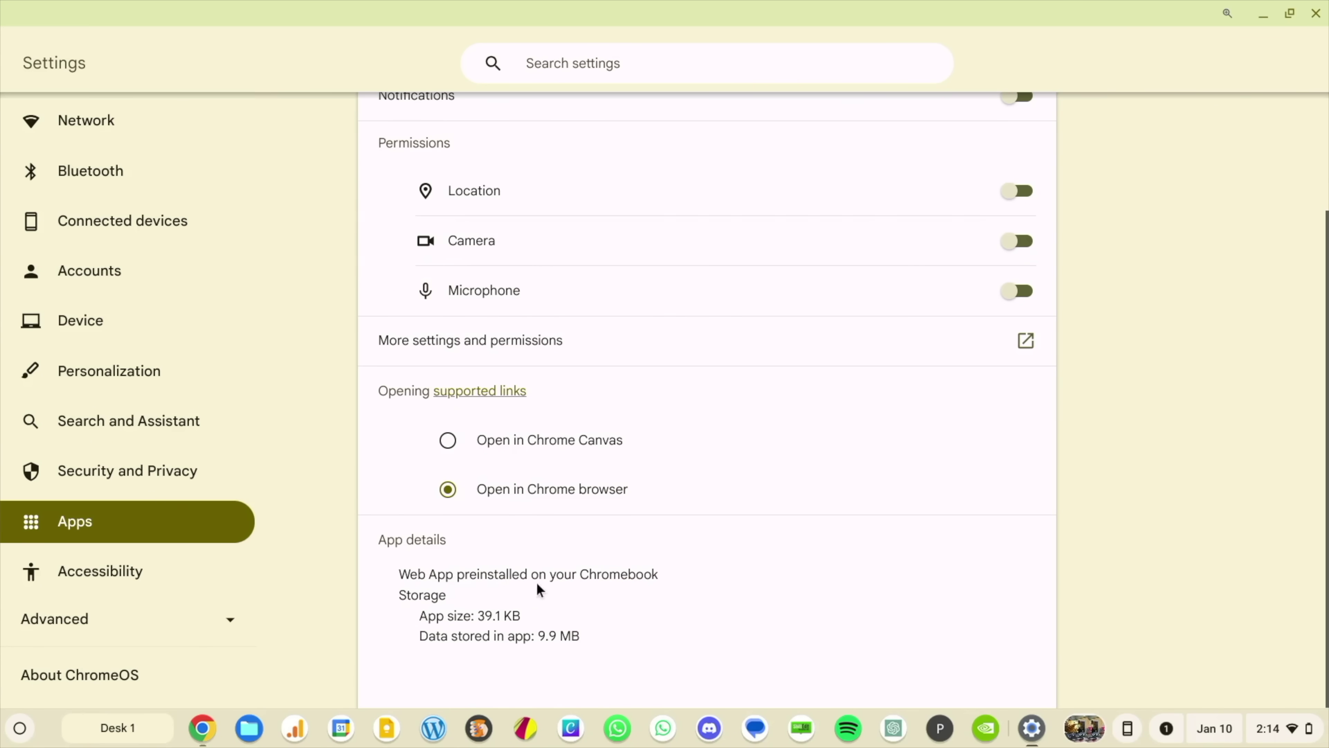
pyautogui.moveTo(489, 567); pyautogui.dragTo(633, 600)
pyautogui.click(637, 618)
# - Go back to the managed apps list and examine the details of another app below Chrome Canvas
pyautogui.hotkey('alt', 'Left')
pyautogui.scroll(-4, 715, 501)
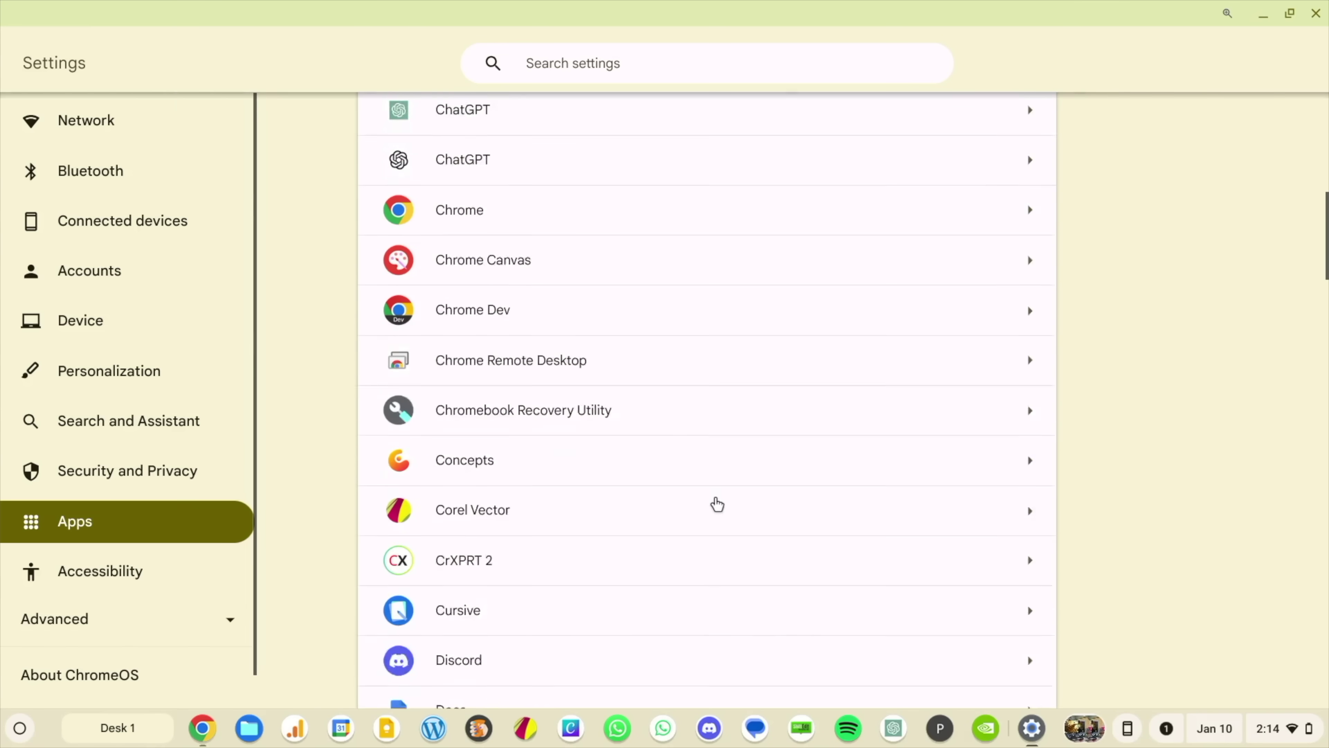
pyautogui.click(581, 443)
pyautogui.scroll(-3, 659, 532)
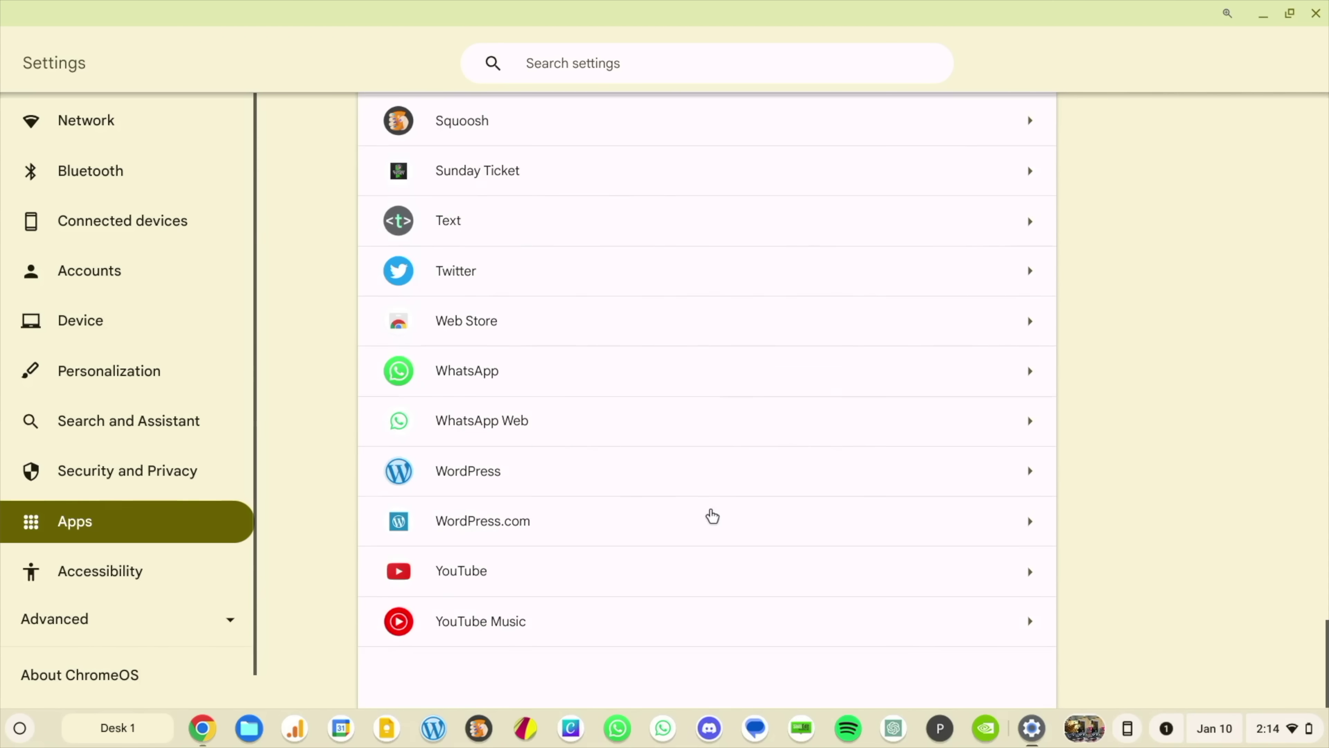
# - Examine YouTube Music's app details and view its Google Play Store listing before closing it
pyautogui.click(543, 624)
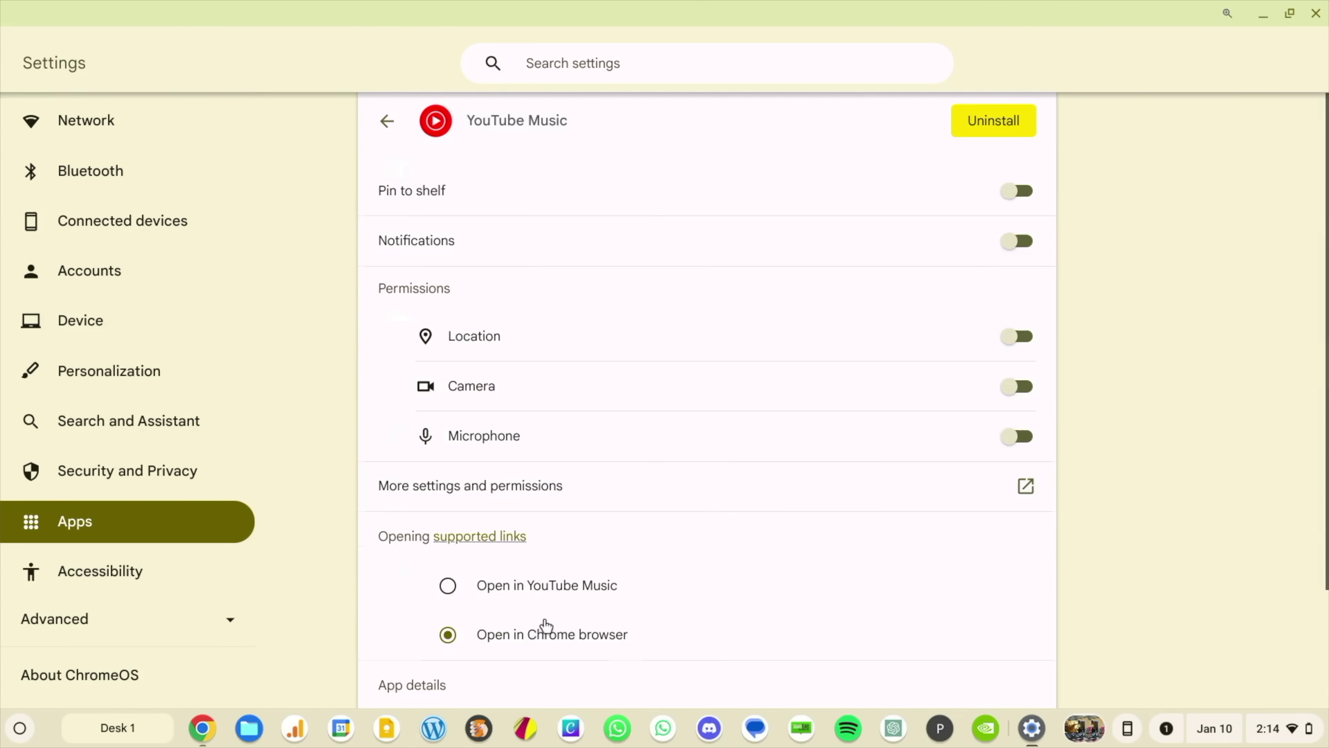
pyautogui.scroll(-3, 713, 482)
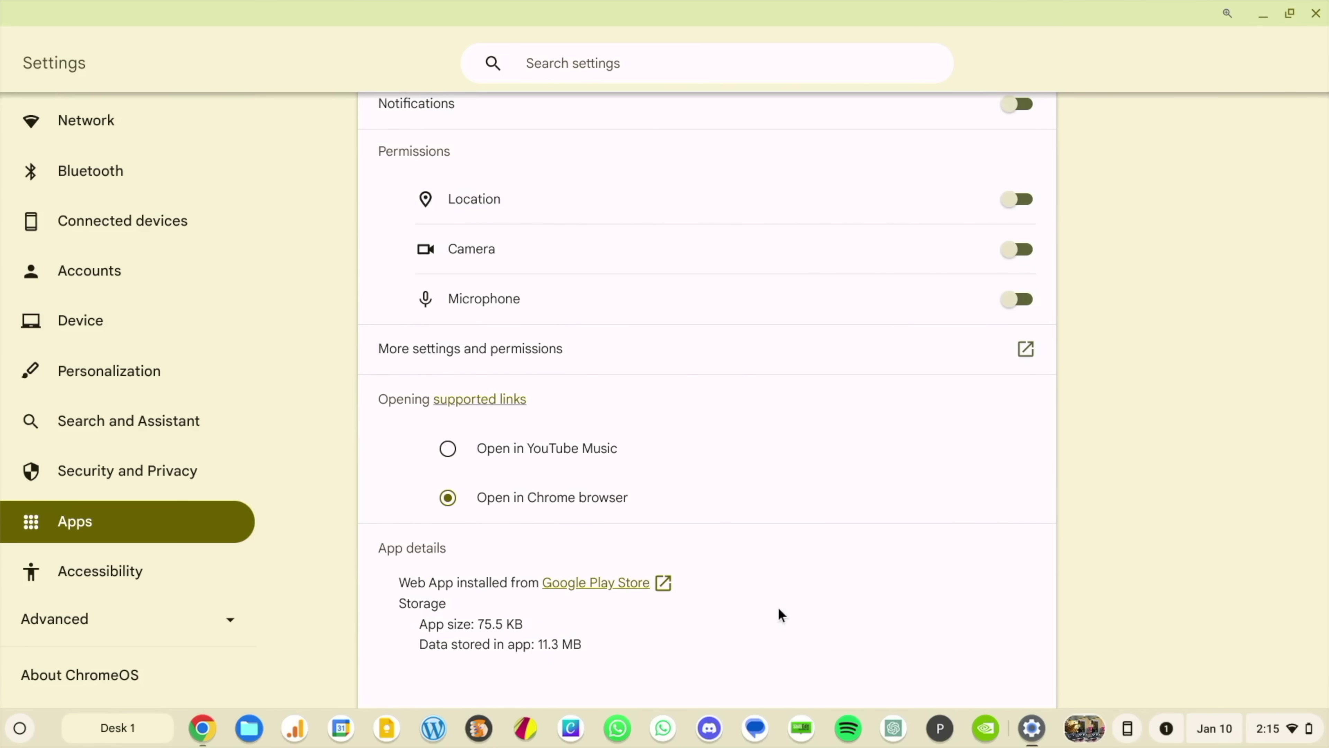
pyautogui.click(613, 583)
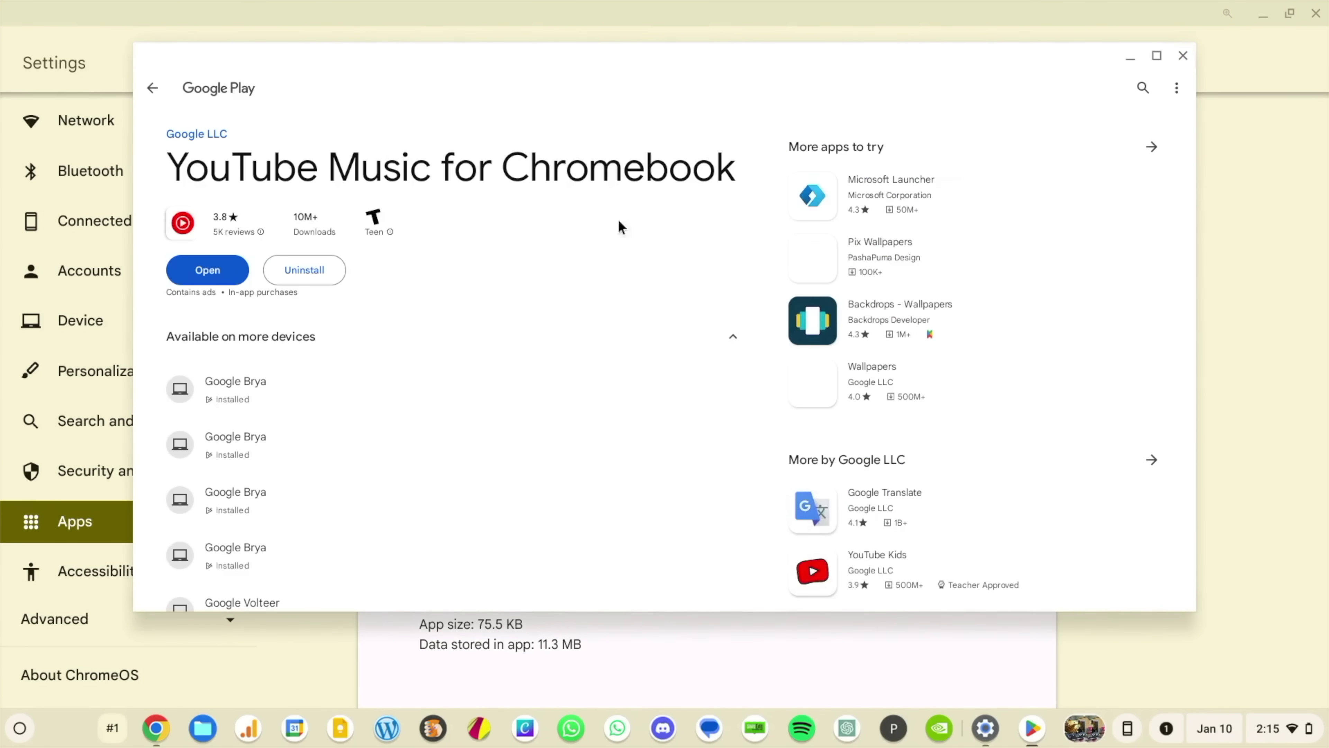
pyautogui.click(1183, 54)
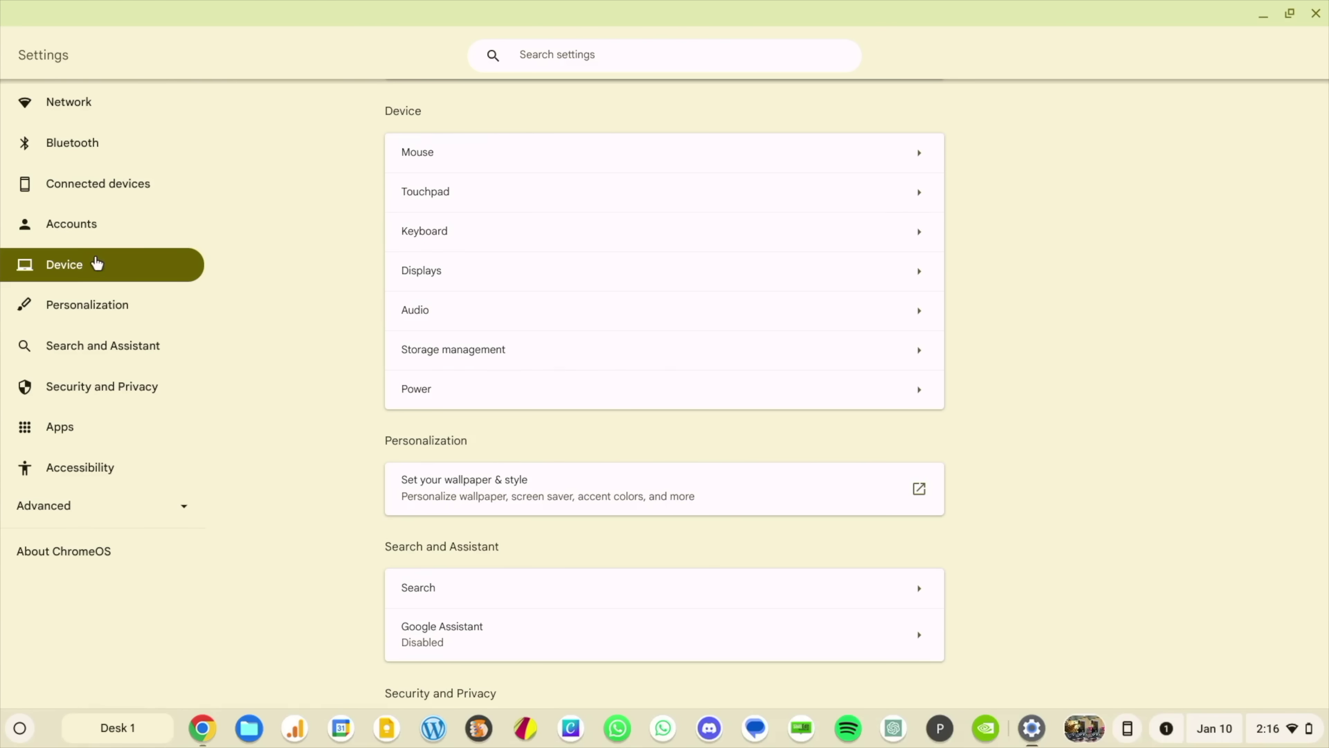
# - Open the customization page for the built-in keyboard's keys and look over its key actions and action shortcuts
pyautogui.click(424, 228)
pyautogui.click(532, 255)
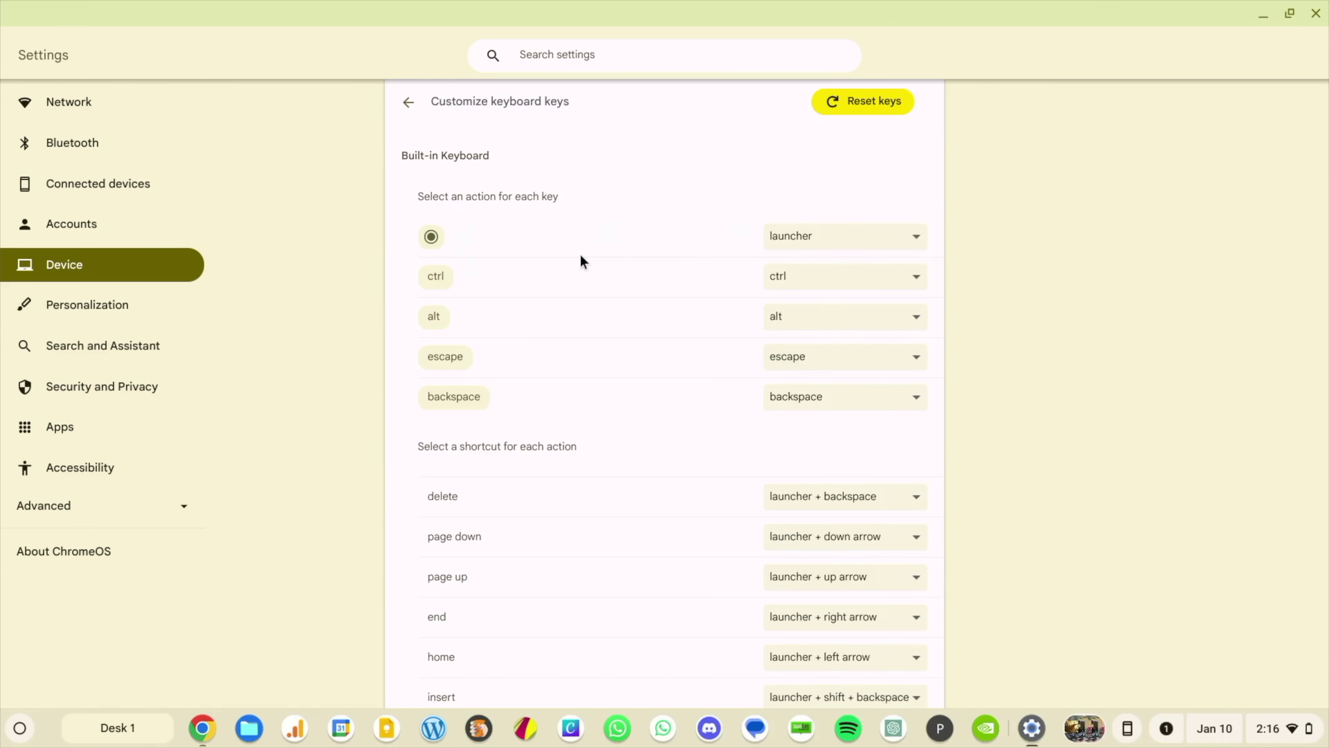
pyautogui.scroll(-2, 1000, 297)
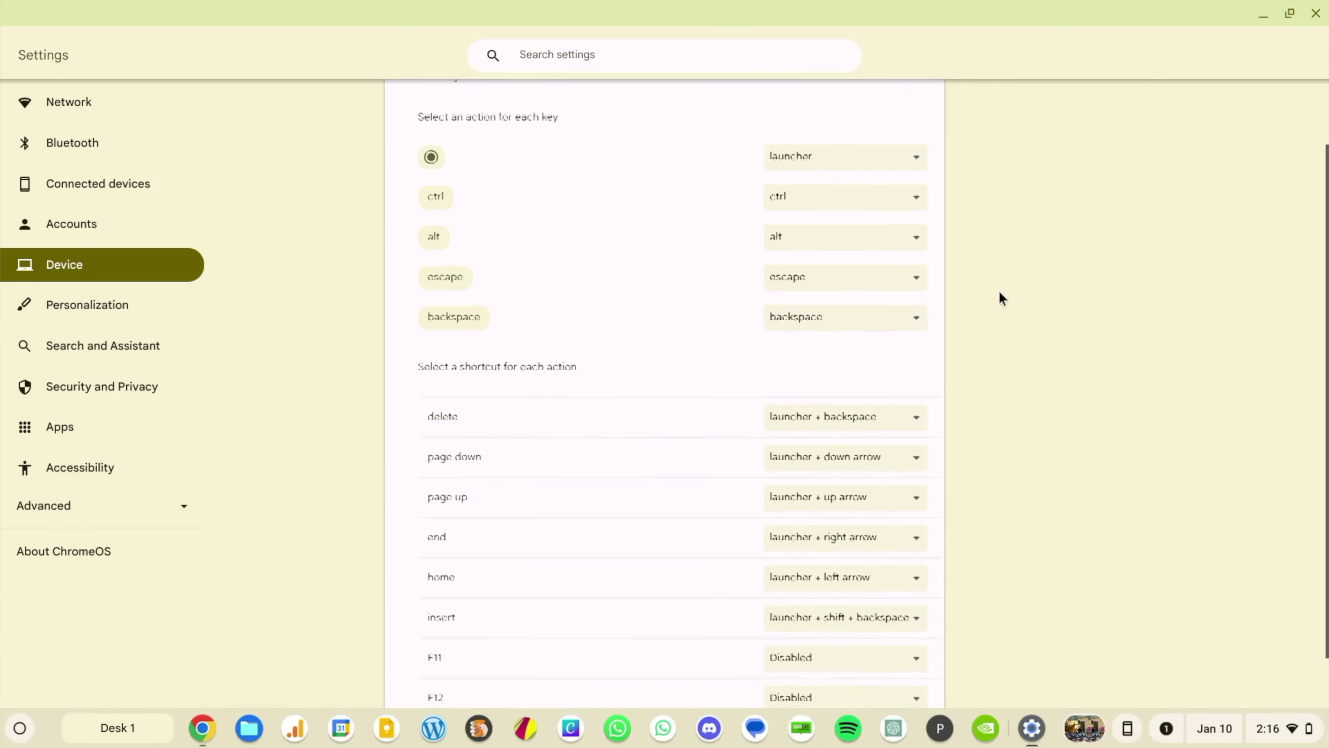
pyautogui.scroll(1, 1000, 297)
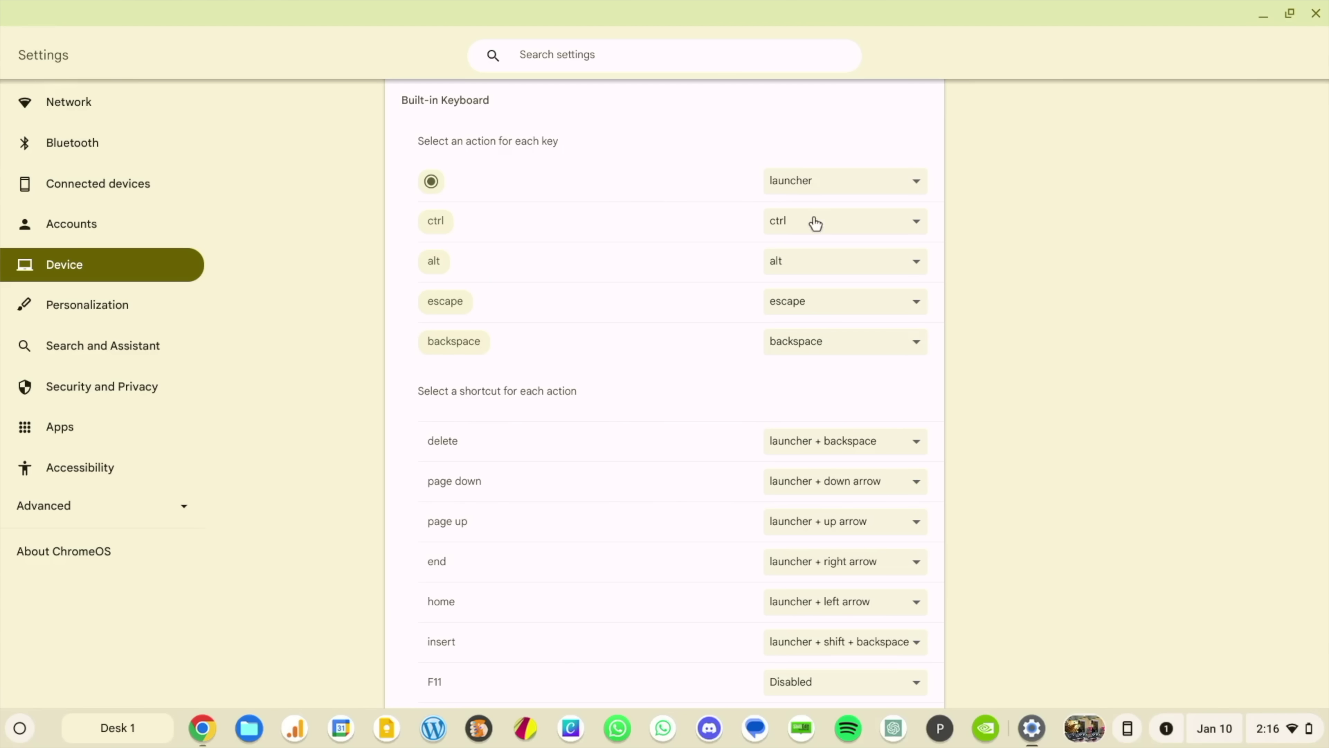
# - View the available remapping actions for the ctrl key and the launcher key without changing either one
pyautogui.click(844, 221)
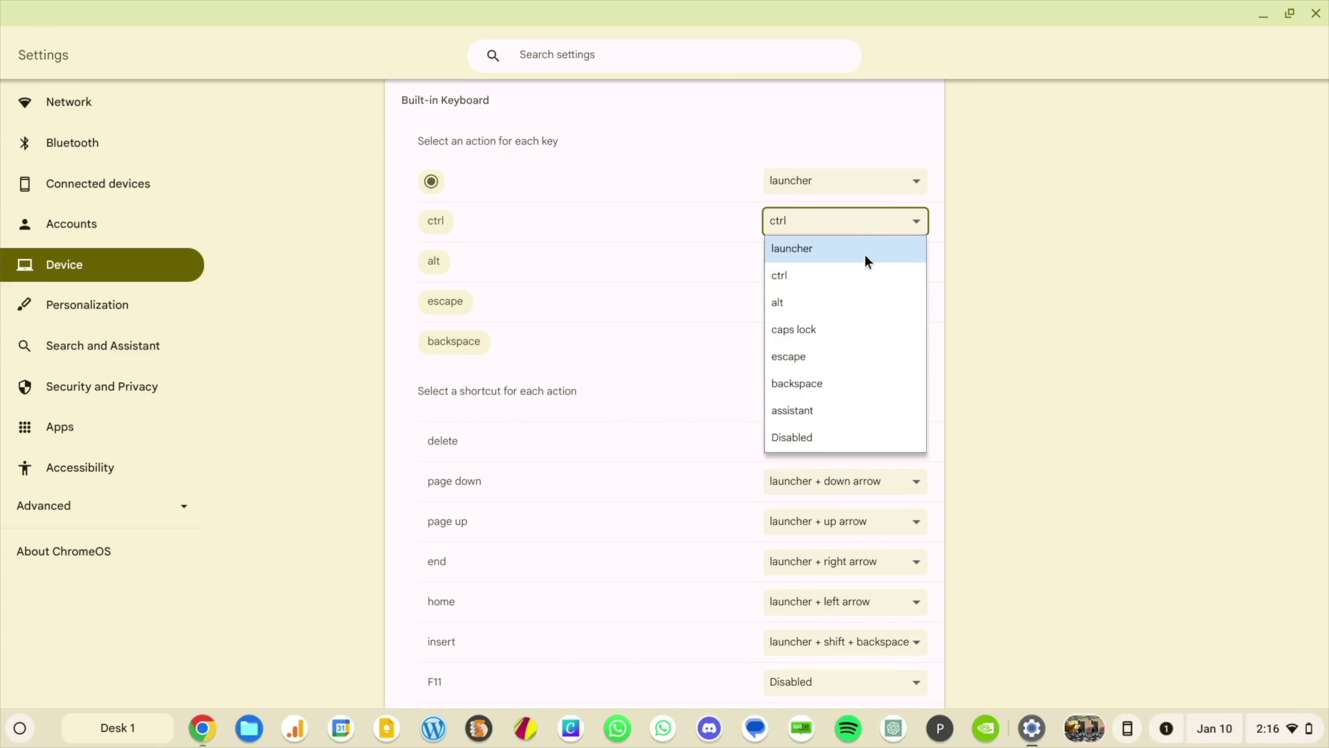
pyautogui.click(1055, 237)
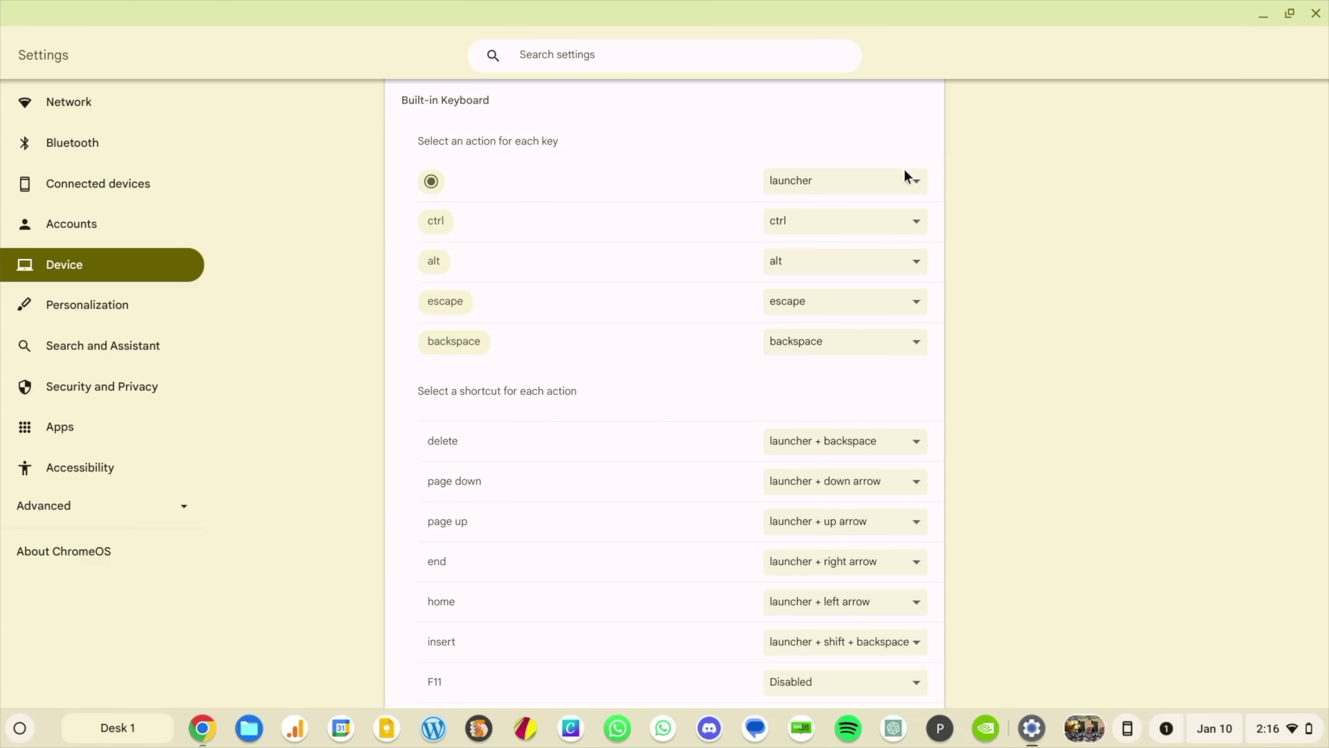
pyautogui.click(900, 185)
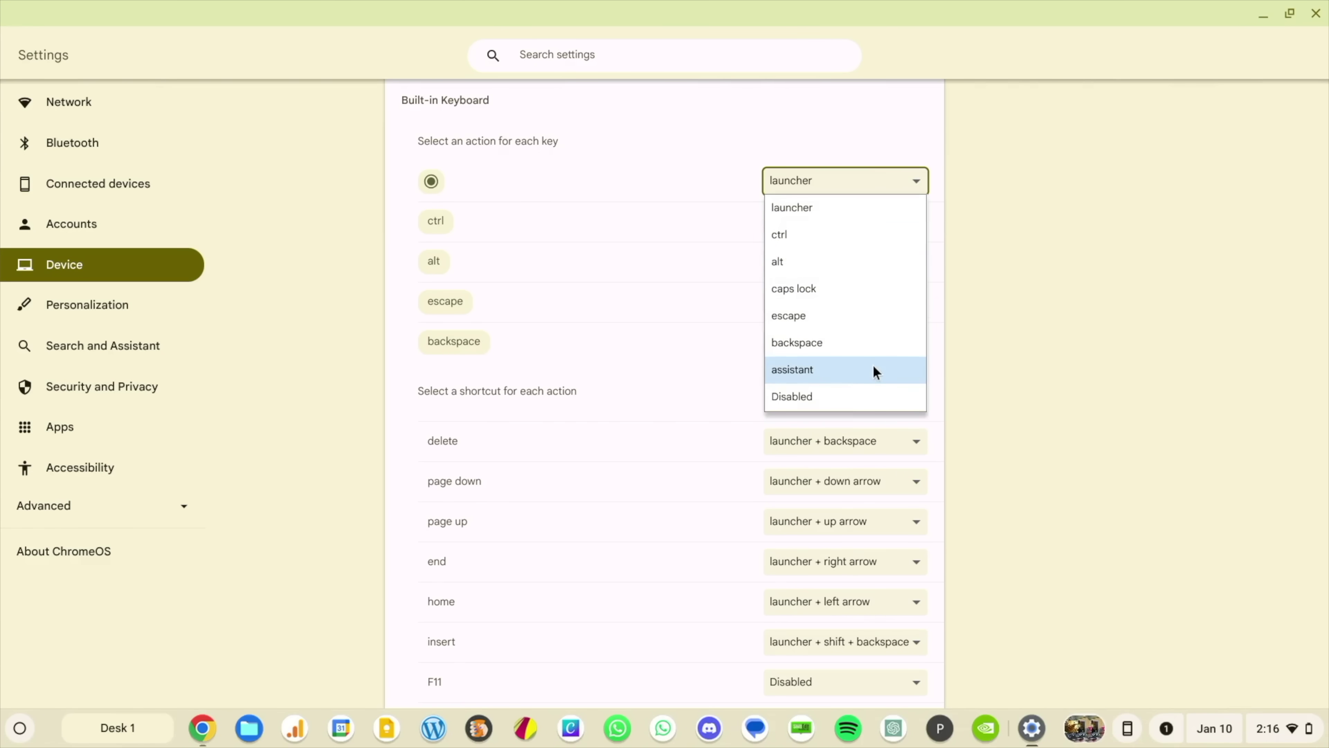
pyautogui.click(1052, 288)
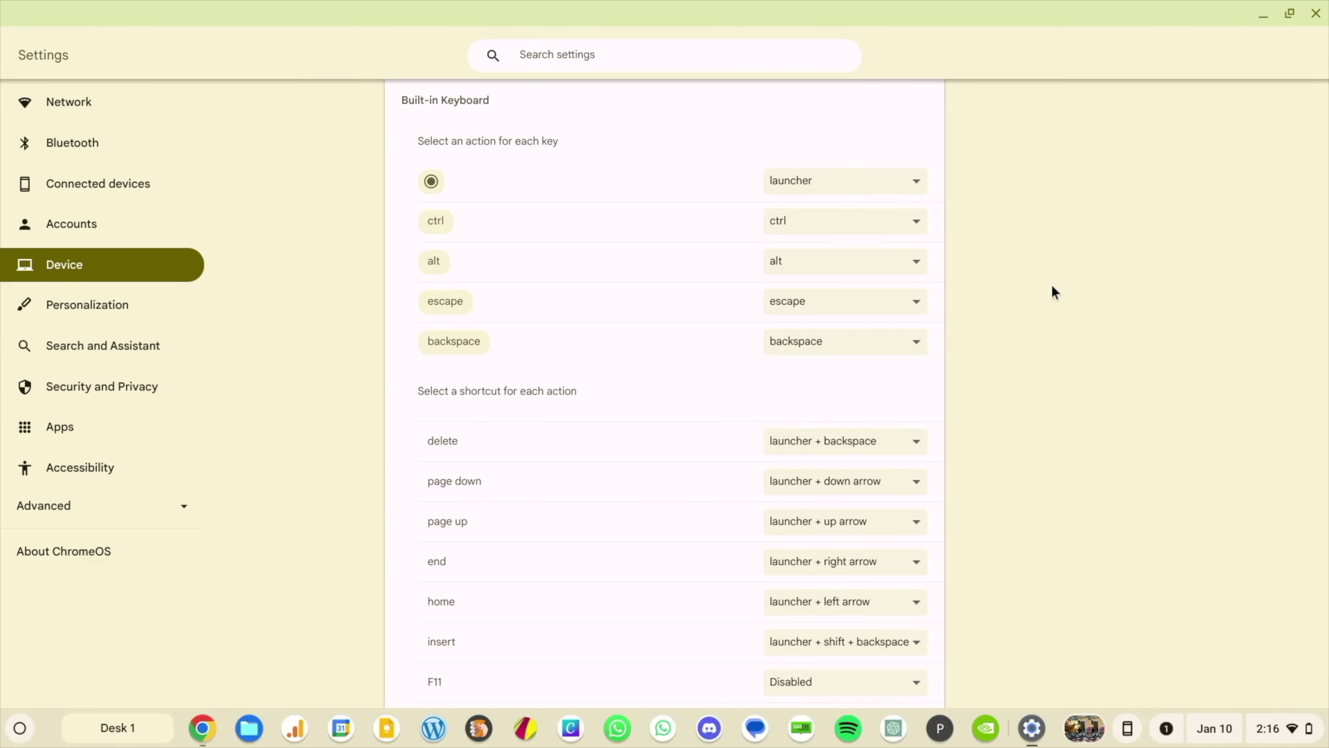
# - View the shortcut choices for the delete action, keeping launcher + backspace, and check the F11 setting
pyautogui.scroll(-2, 1013, 414)
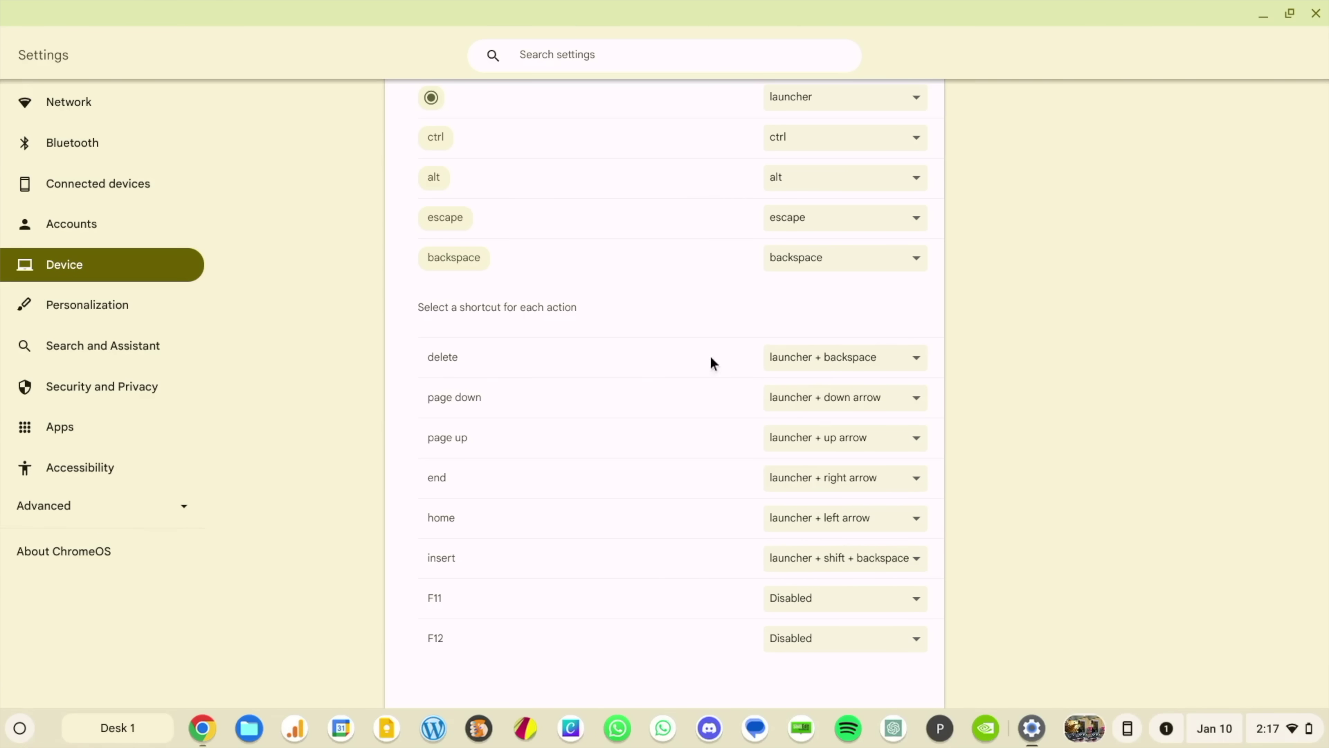
pyautogui.click(825, 359)
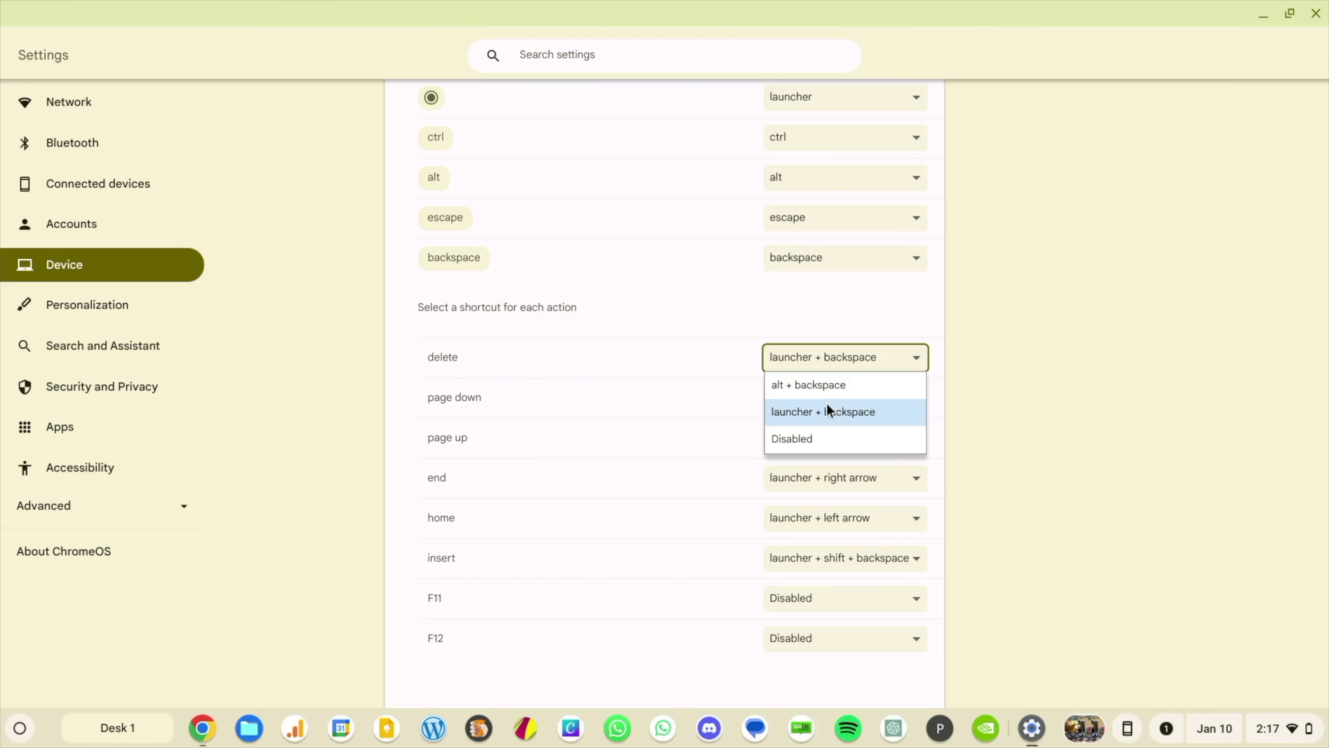
pyautogui.click(857, 413)
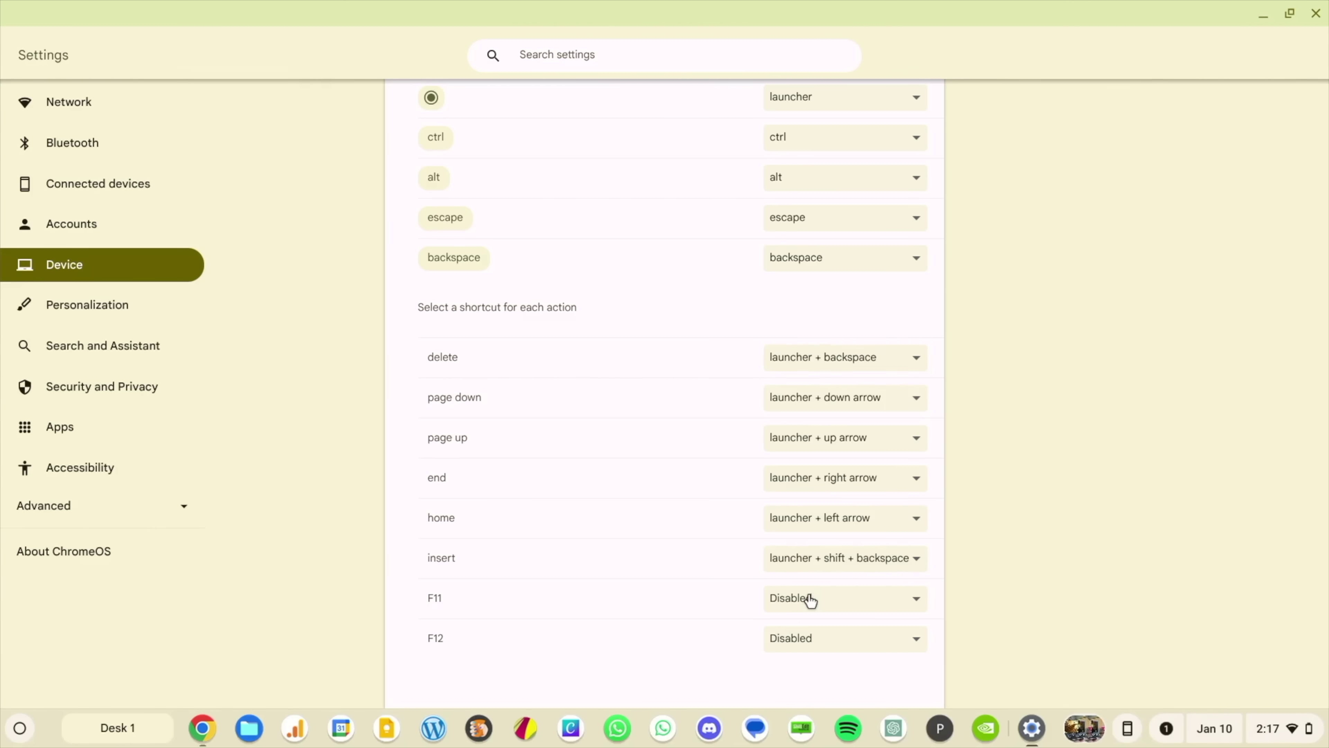
pyautogui.click(810, 599)
pyautogui.click(810, 599)
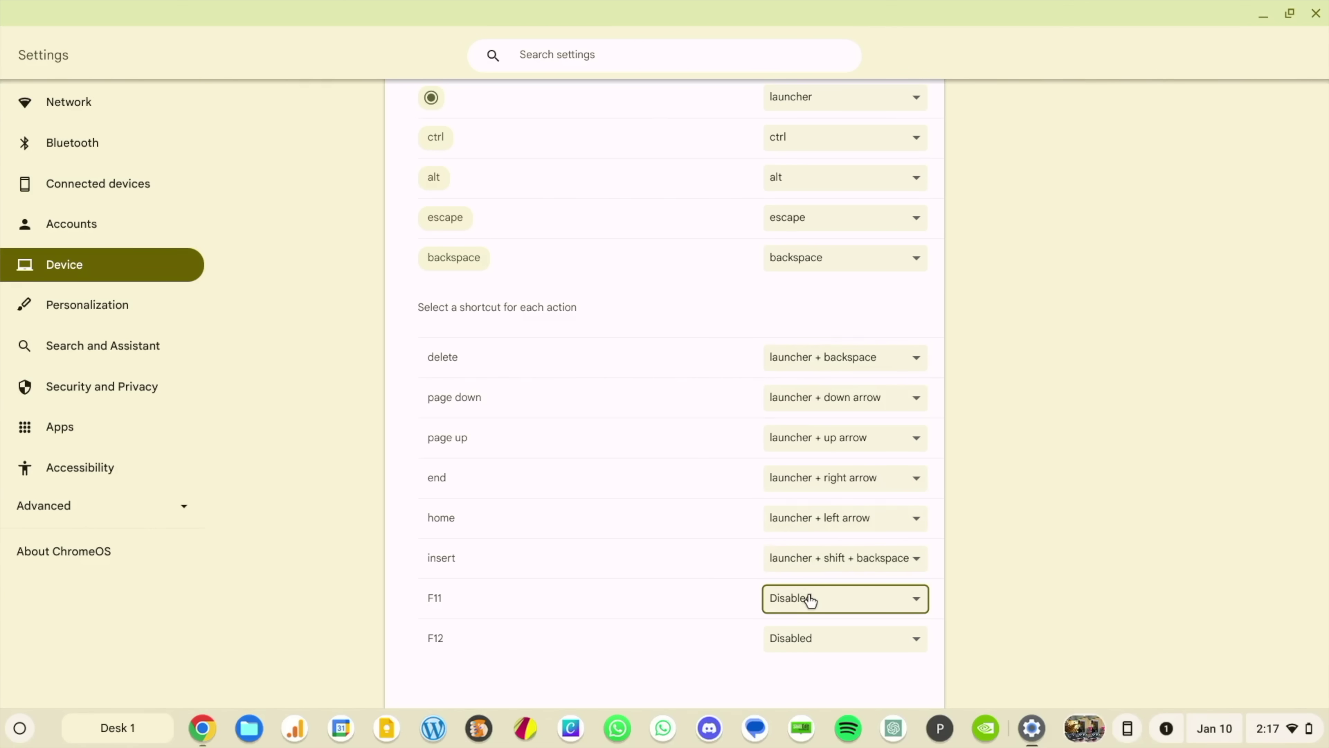
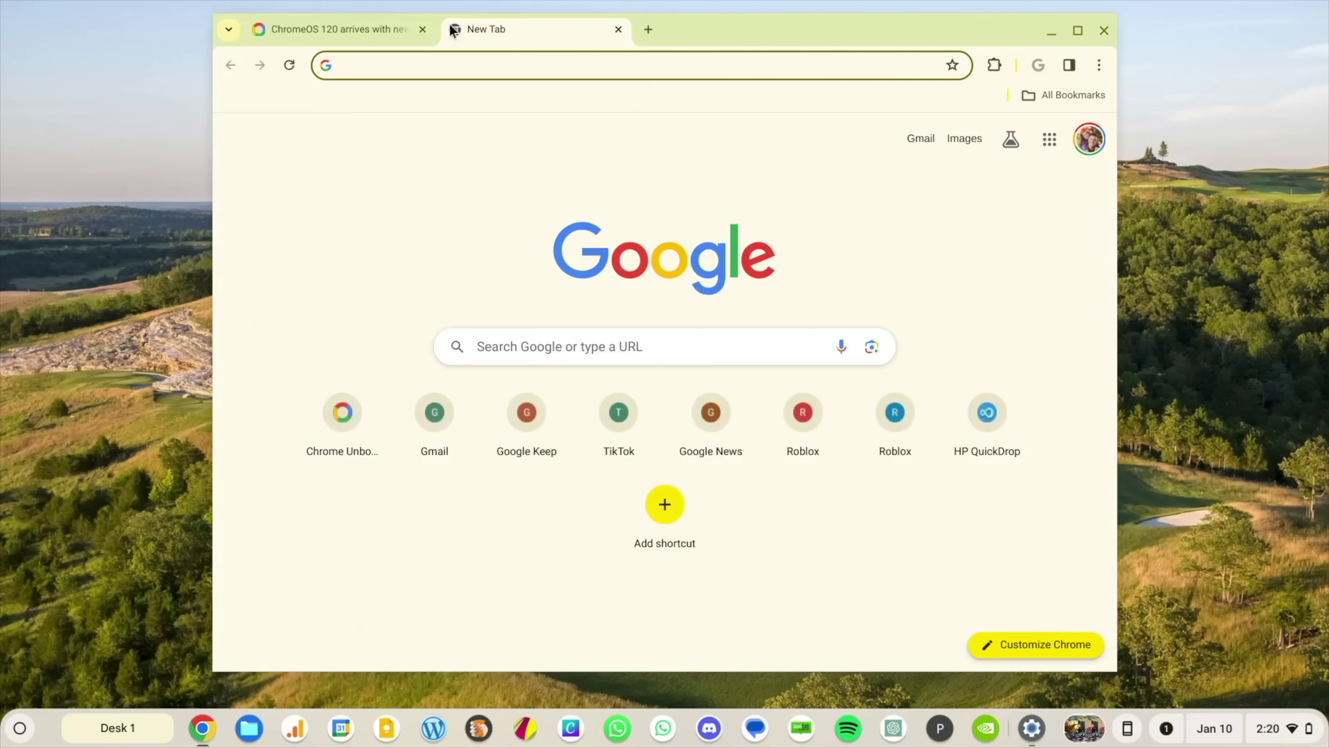
# - Load the experimental features page at chrome://flags from the new browser tab
pyautogui.press('Delete')
pyautogui.press('BackSpace')
pyautogui.press('BackSpace')
pyautogui.write('chrome://flags')
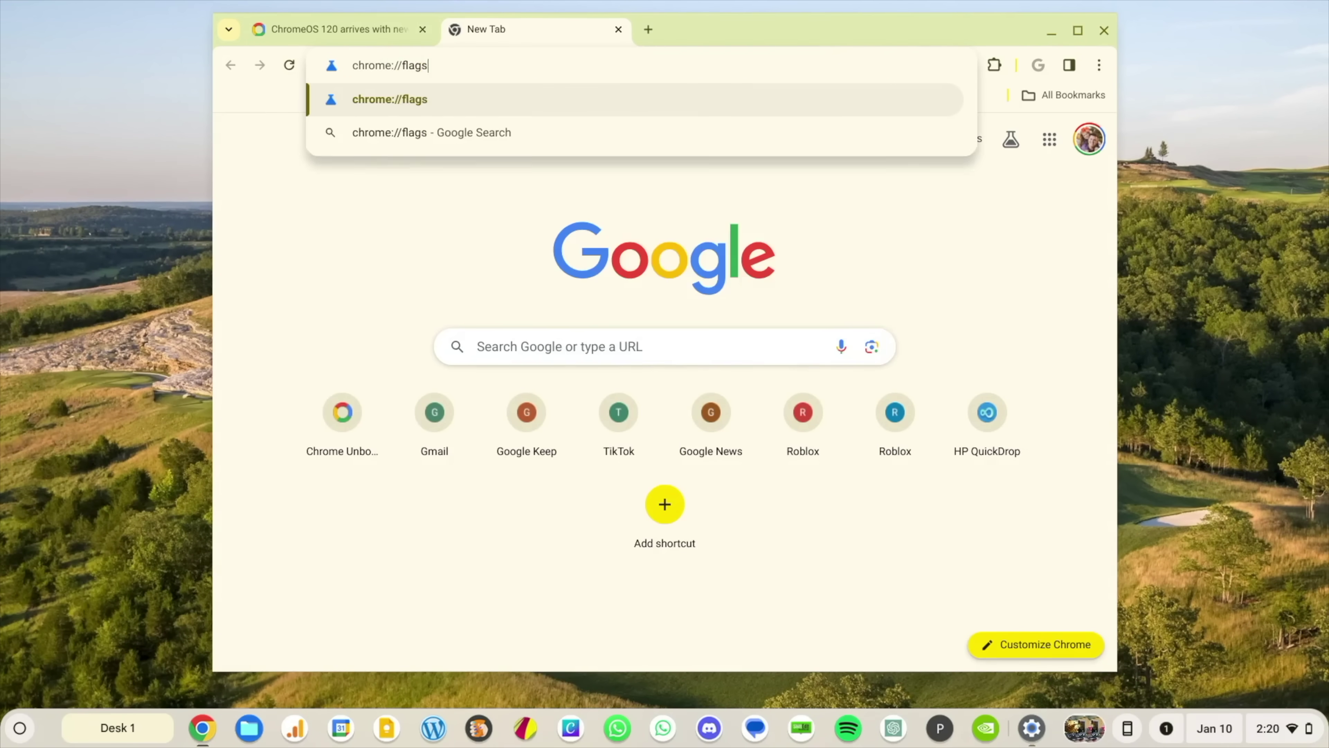
pyautogui.press('Return')
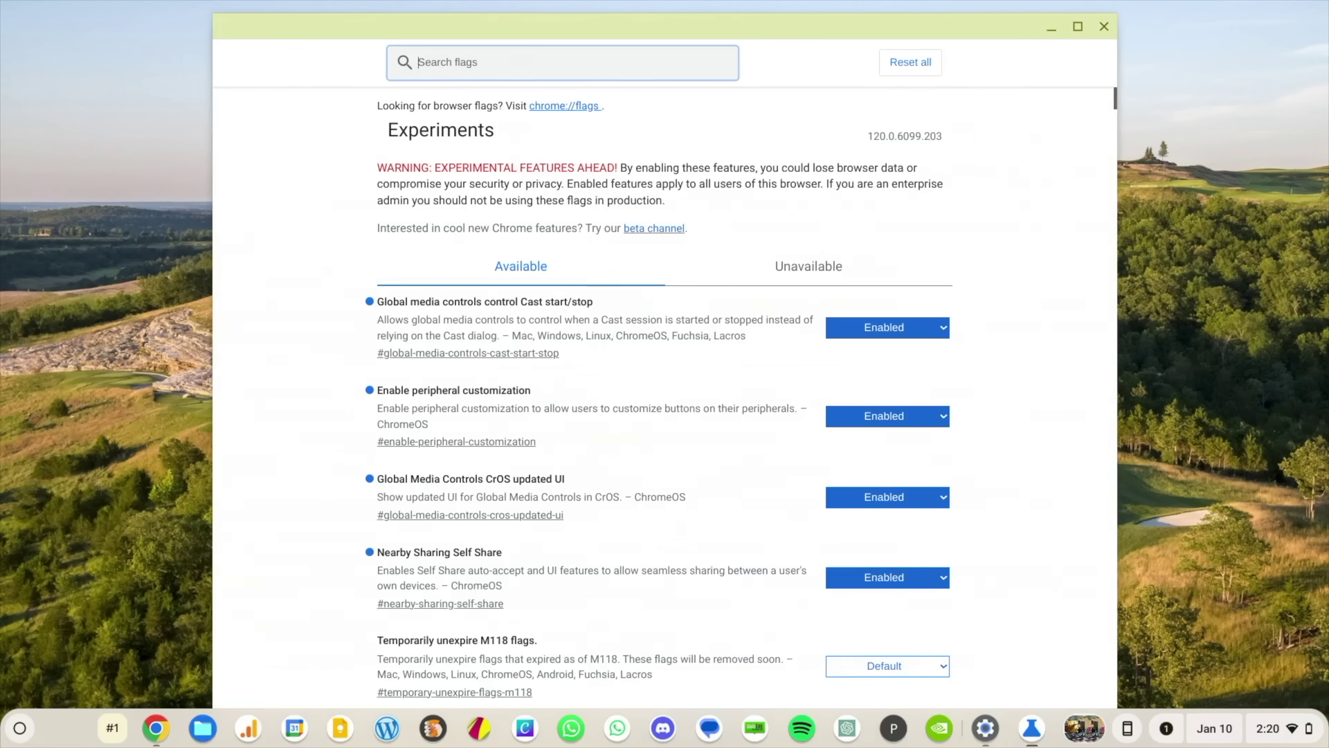
# - Enlarge the flags page to 125% and highlight the IDs of the global media controls flags for Cast start/stop and the CrOS updated UI
pyautogui.scroll(-2, 656, 317)
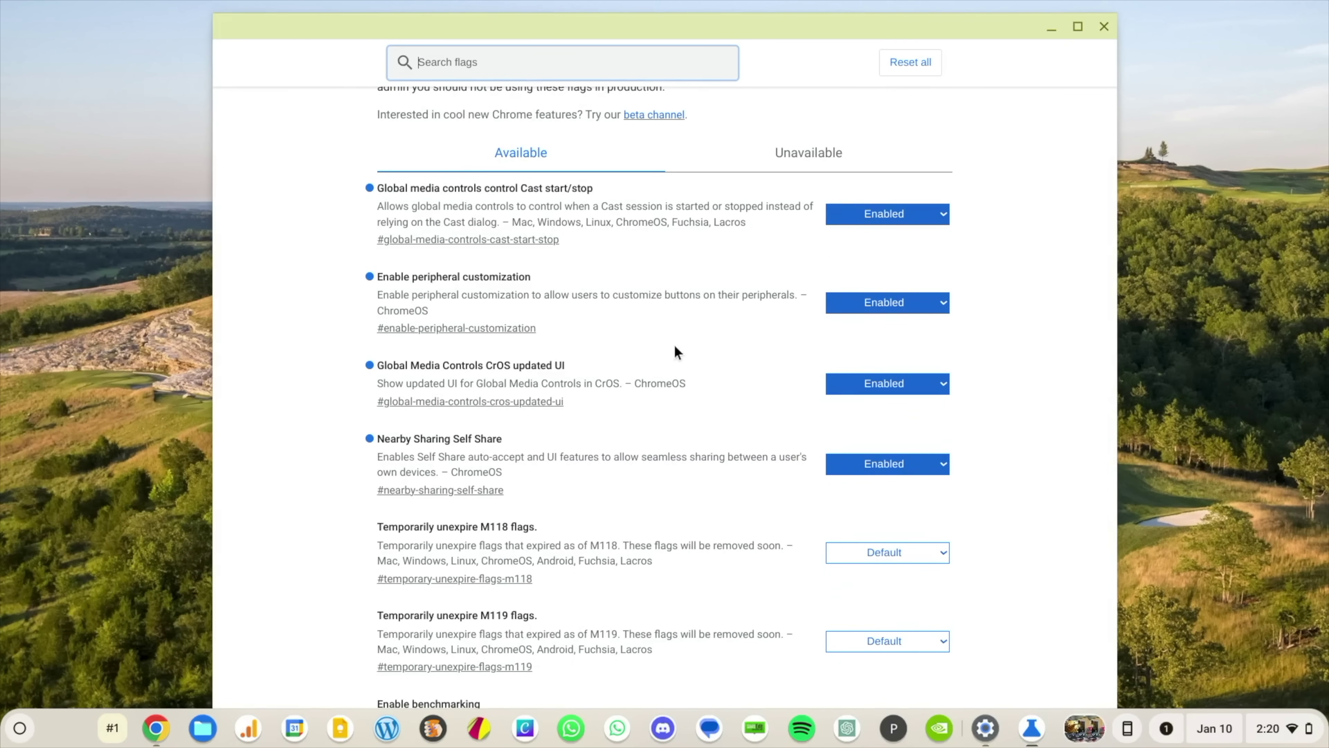
pyautogui.hotkey('ctrl', '+')
pyautogui.hotkey('ctrl', '+')
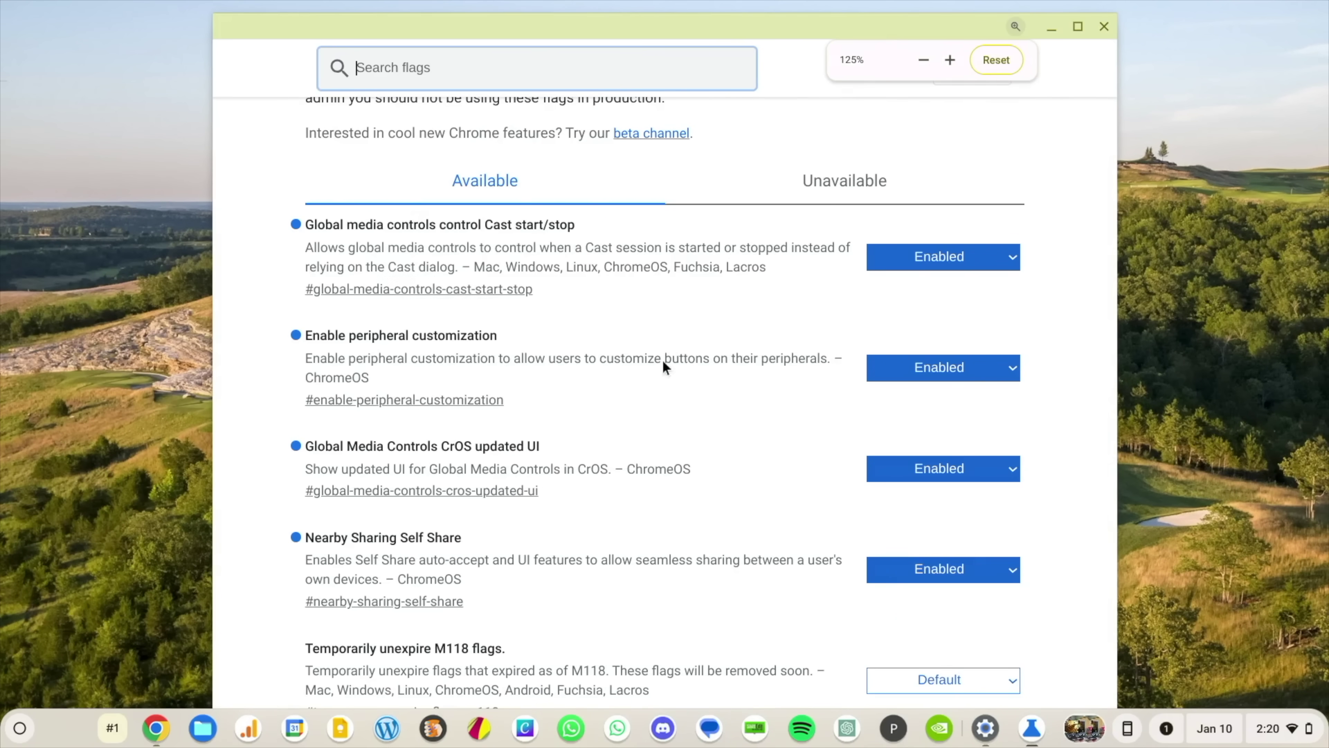
pyautogui.moveTo(547, 290); pyautogui.dragTo(316, 288)
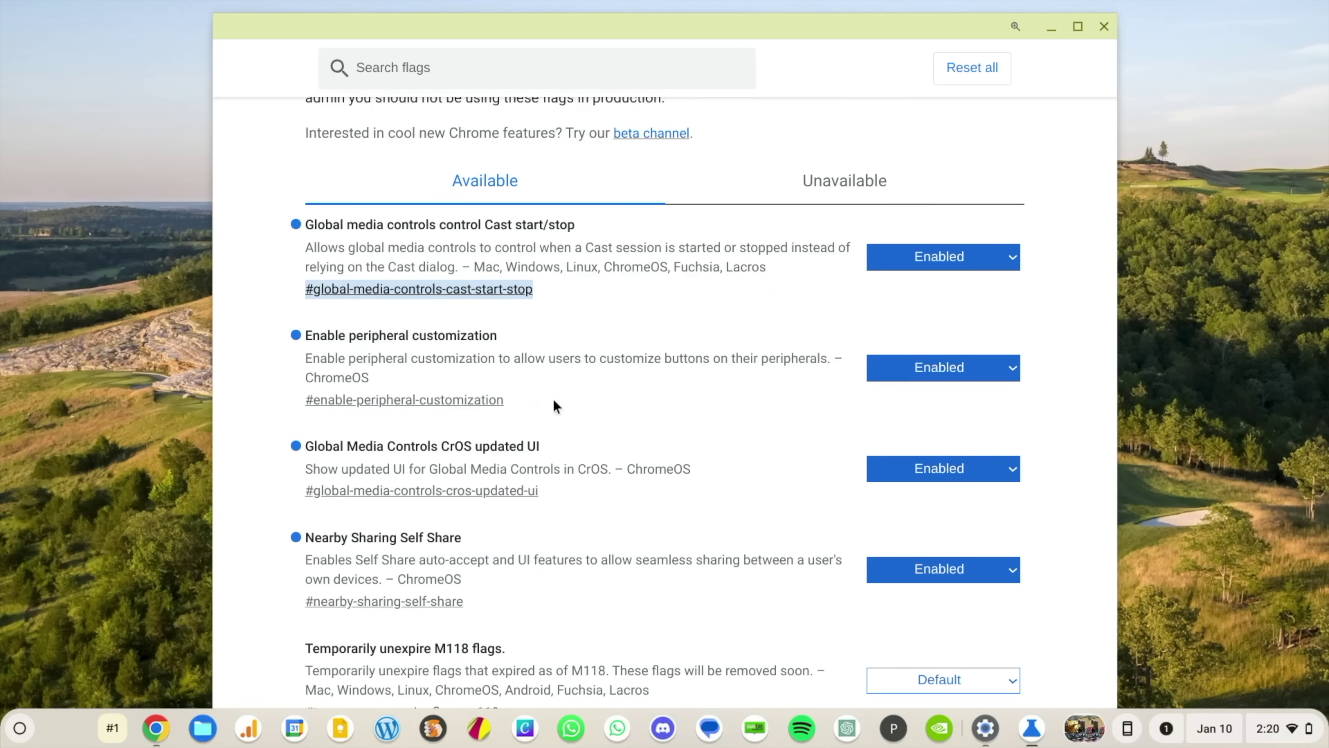
pyautogui.scroll(-2, 565, 411)
pyautogui.click(533, 401)
pyautogui.moveTo(532, 400); pyautogui.dragTo(285, 401)
pyautogui.click(585, 430)
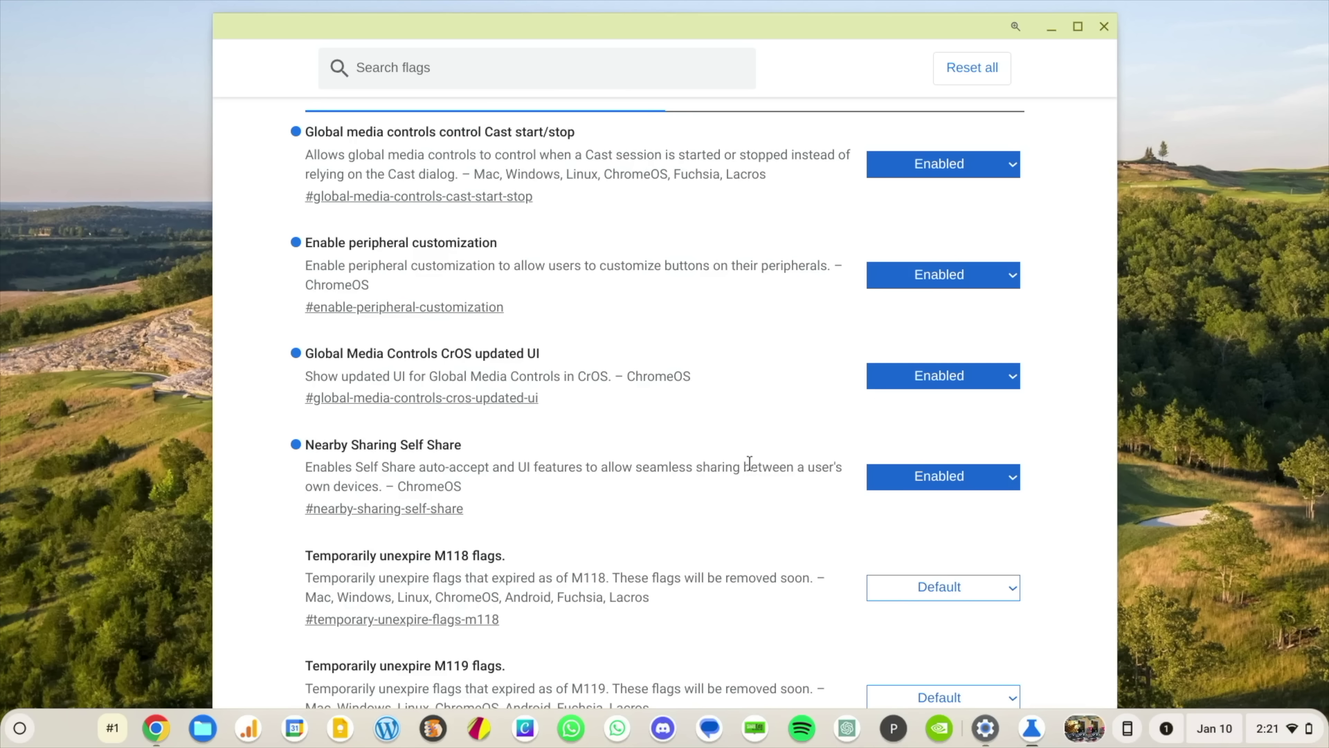
# - Look over the enabled flags once more, close the flags window and minimize the browser
pyautogui.scroll(4, 771, 471)
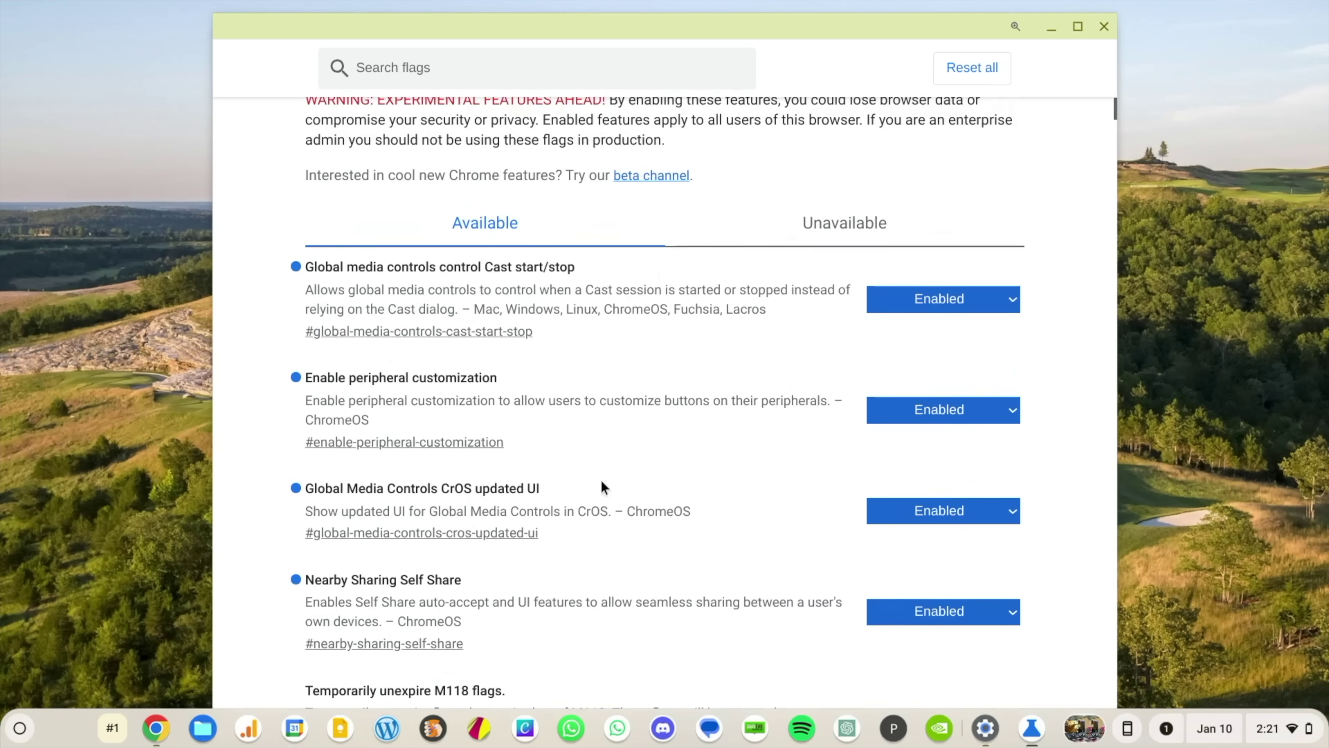
pyautogui.scroll(-2, 623, 413)
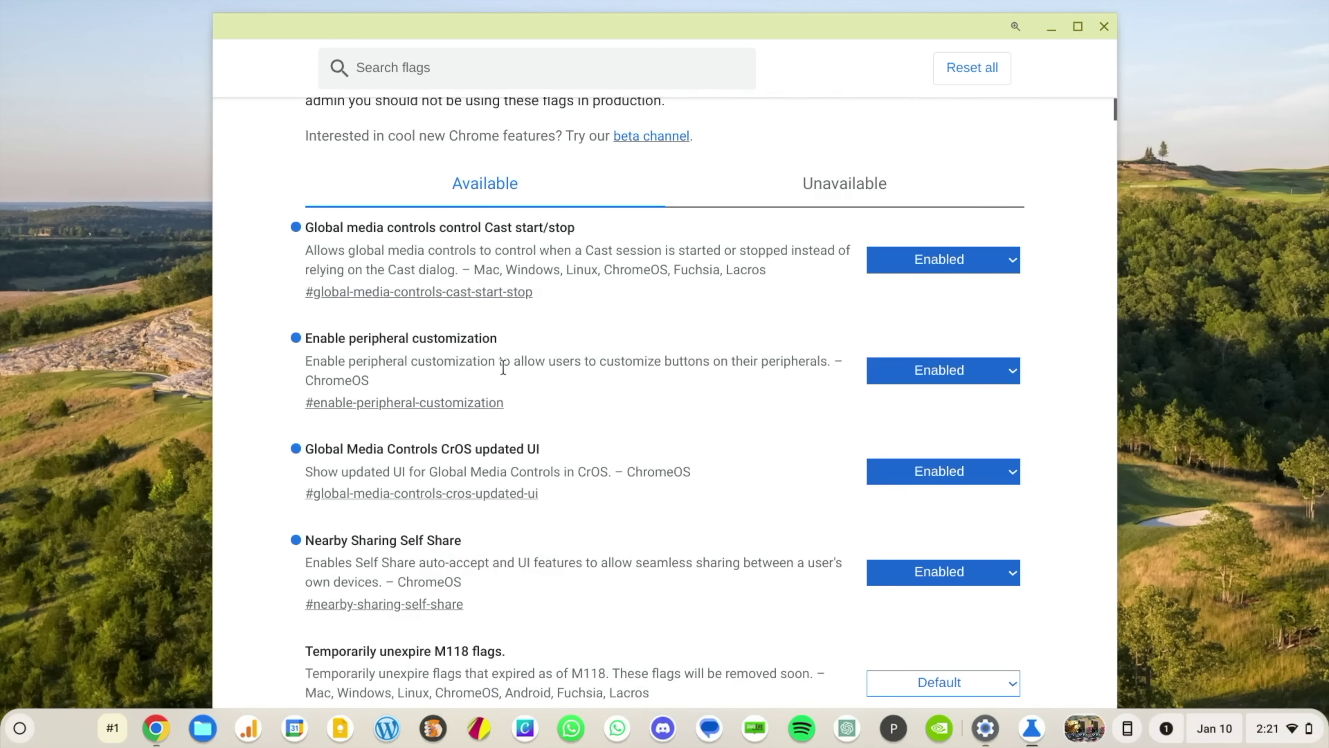
pyautogui.scroll(-1, 515, 403)
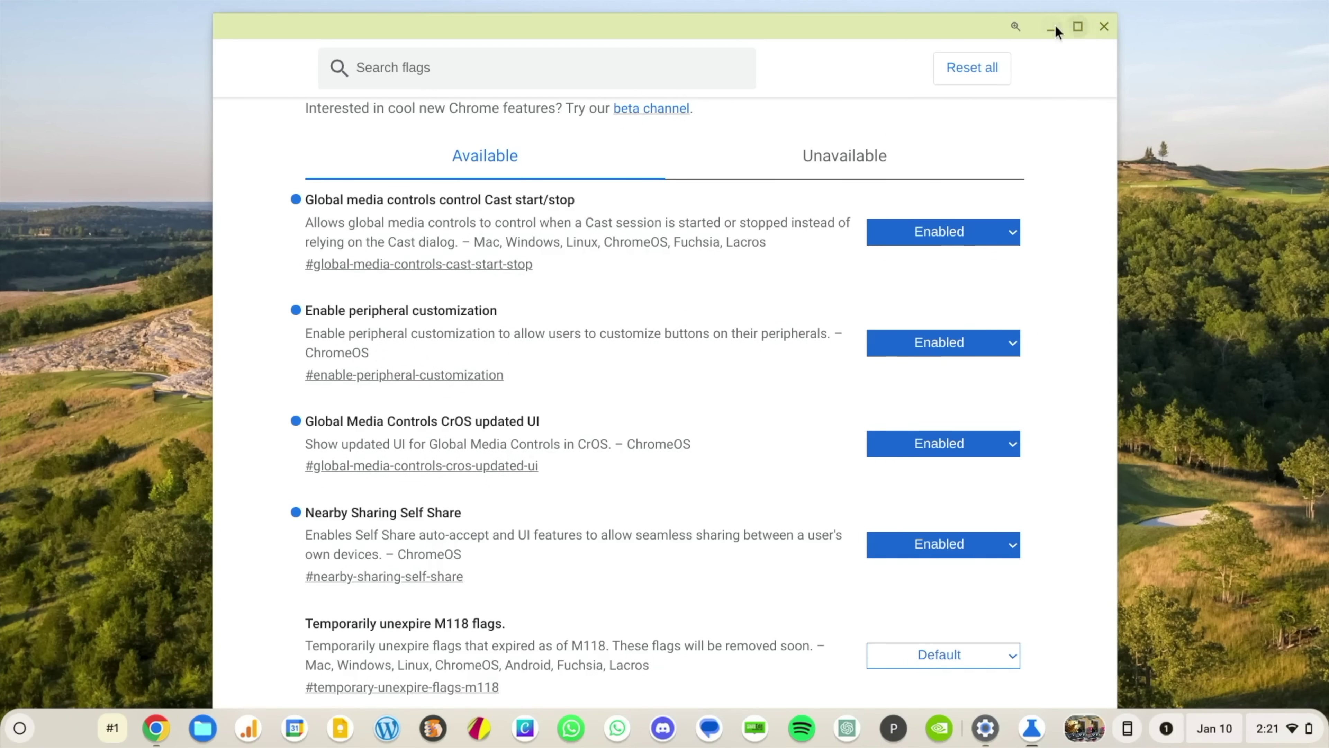
pyautogui.click(1104, 27)
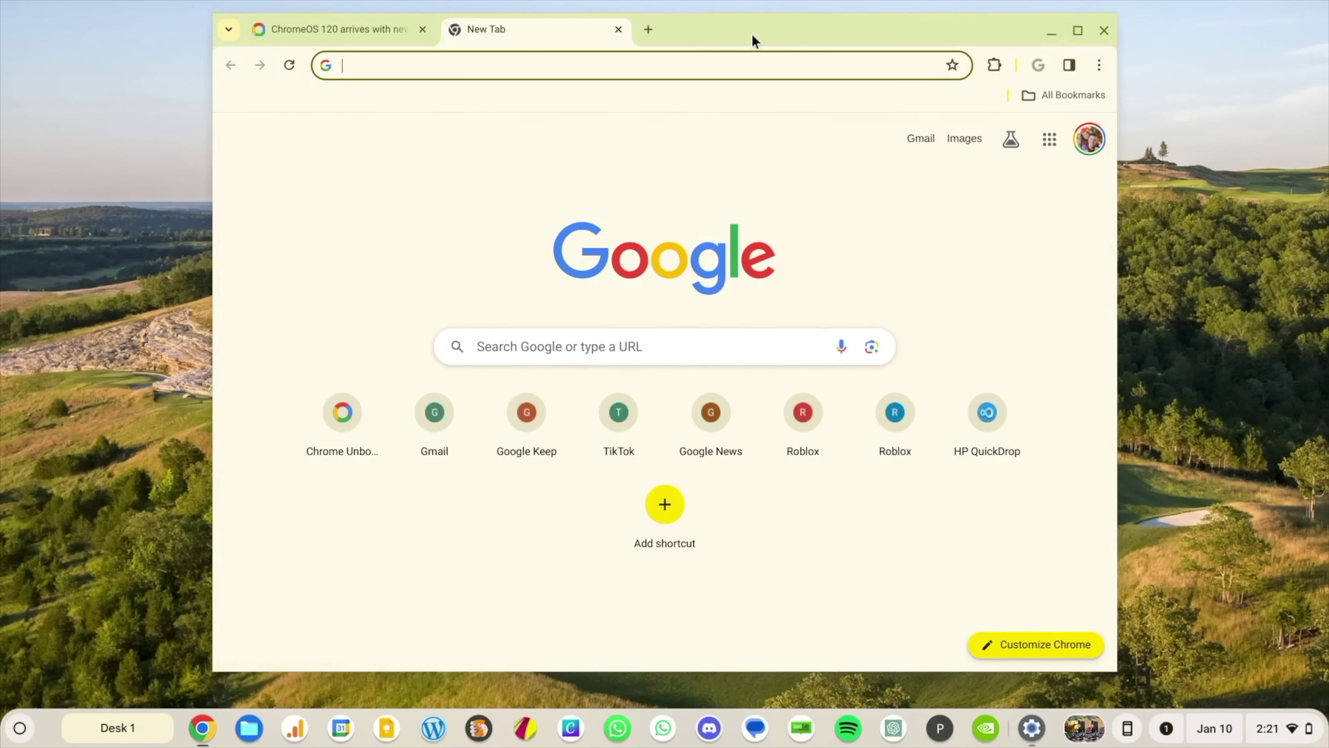
pyautogui.click(1051, 32)
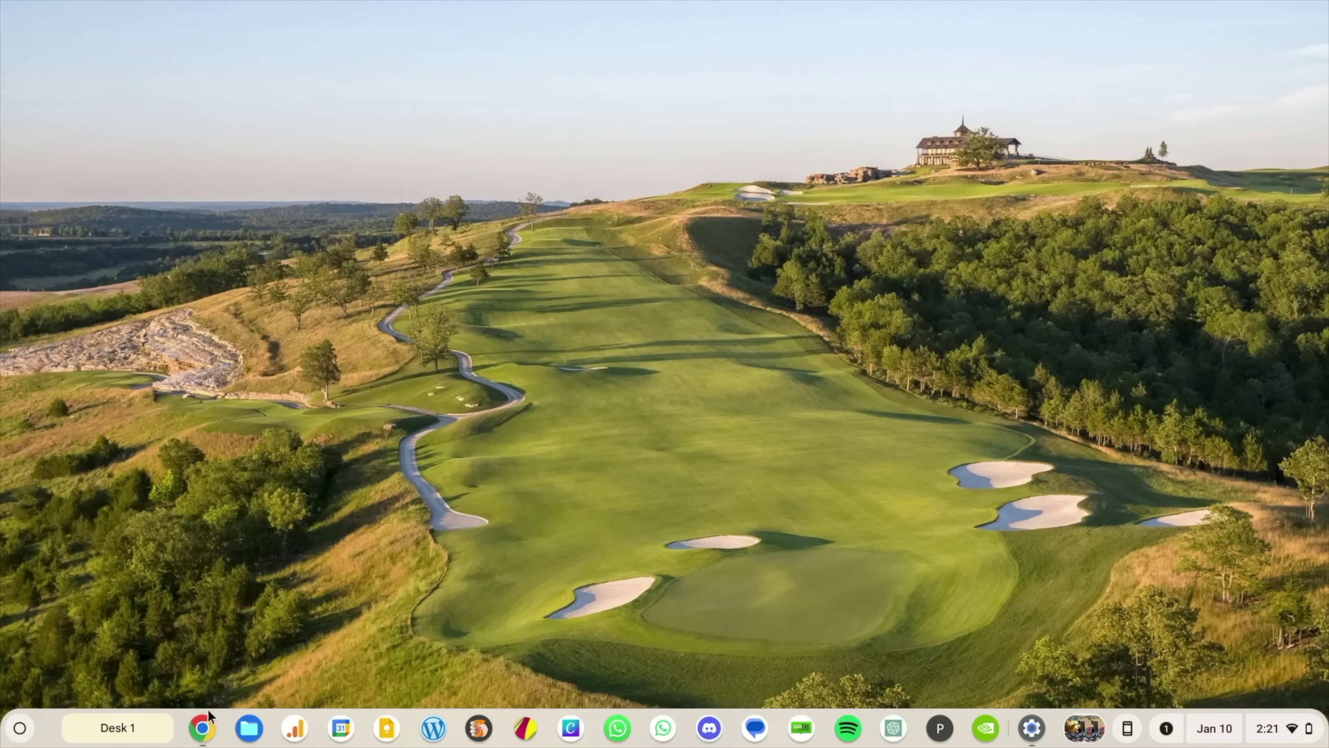
# - Launch YouTube Music from the app launcher, shuffle John Mayer's songs from the artist page and pause playback
pyautogui.click(20, 728)
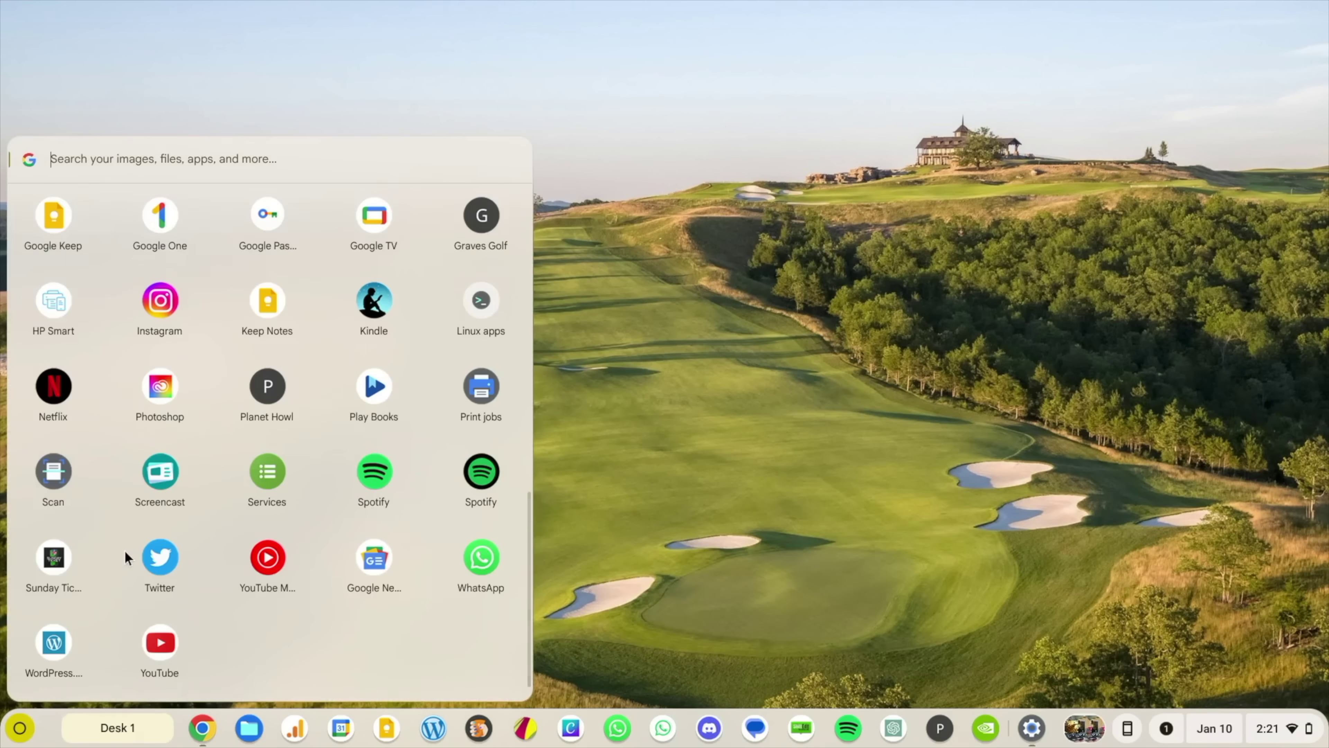
pyautogui.click(251, 567)
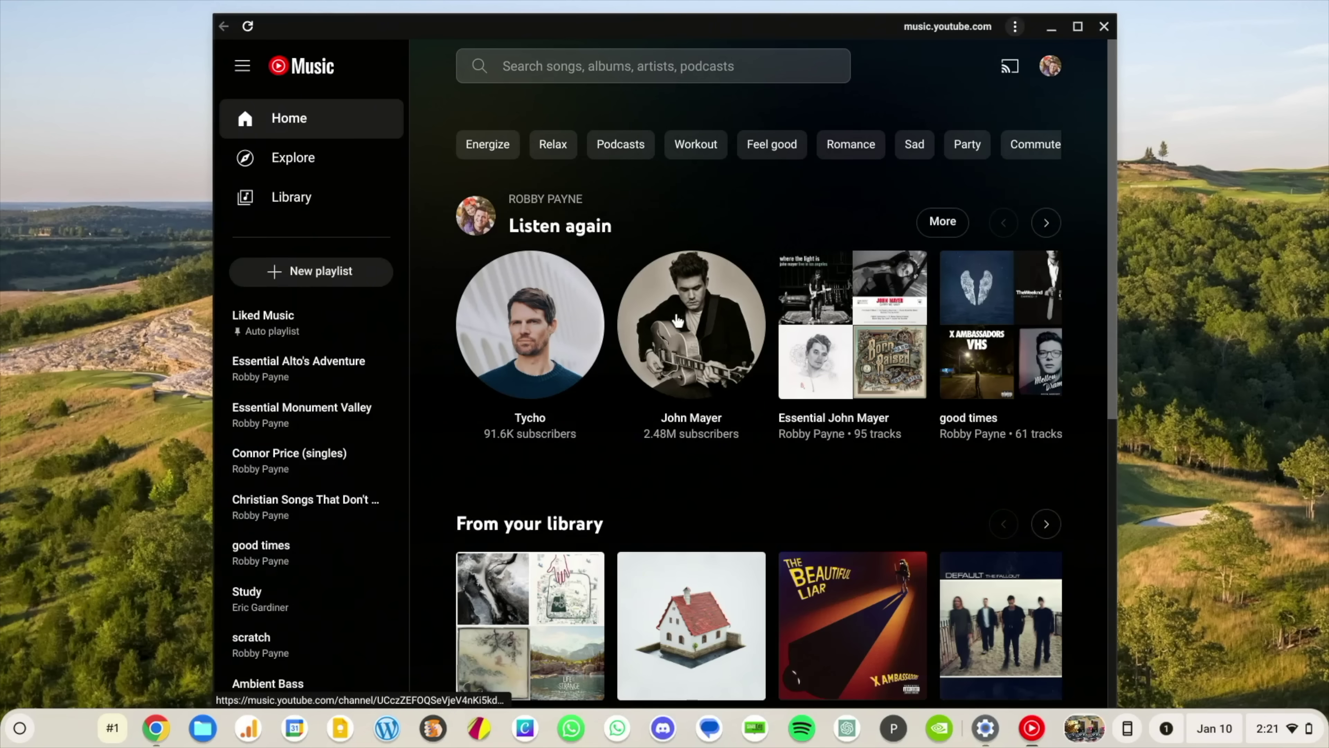
pyautogui.click(674, 347)
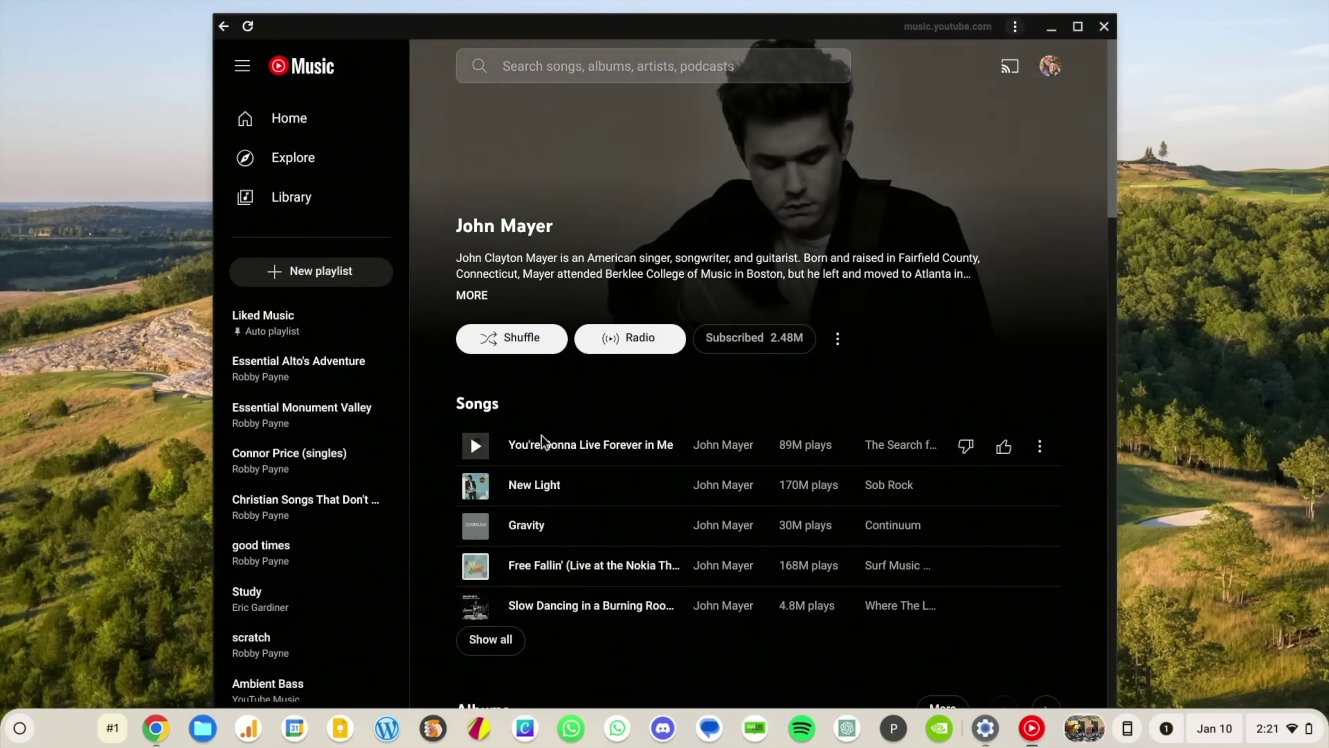
pyautogui.click(513, 338)
pyautogui.click(283, 680)
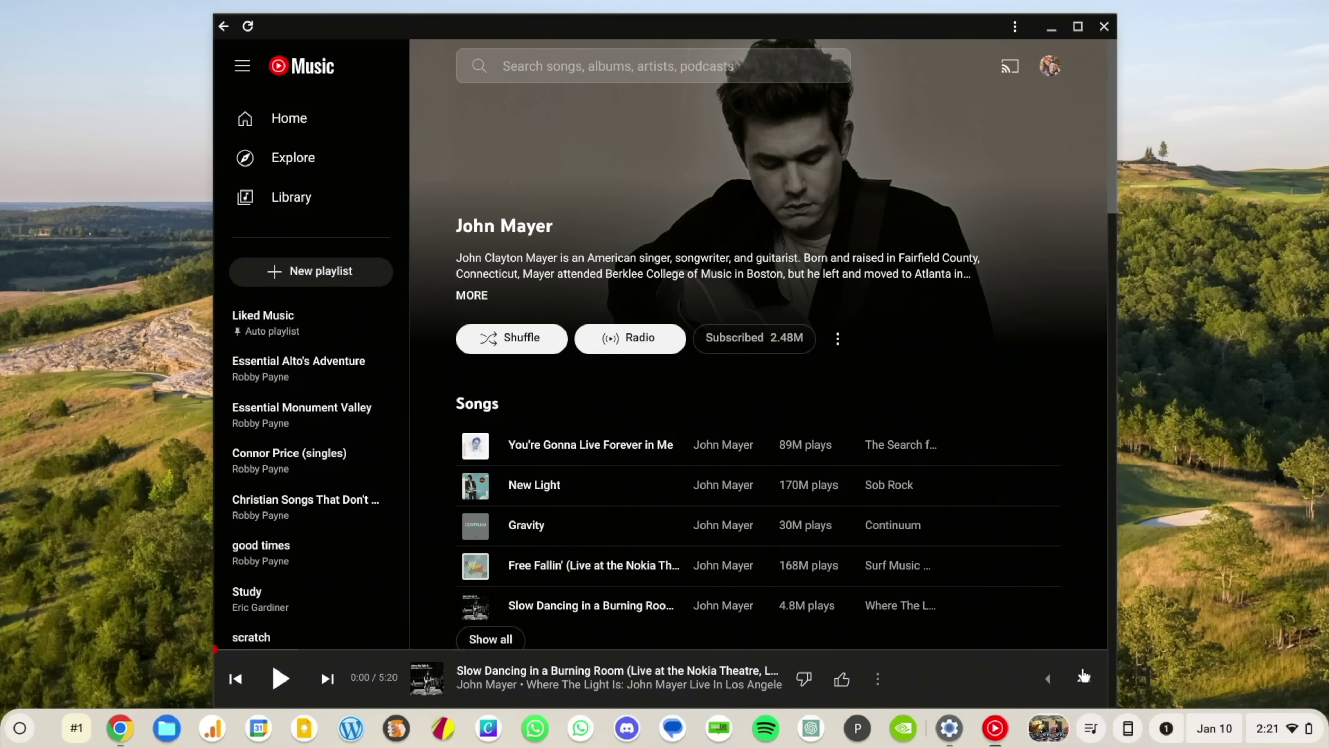
# - Examine the system media controls for the paused song, mute the device's audio and resume playback
pyautogui.click(1094, 733)
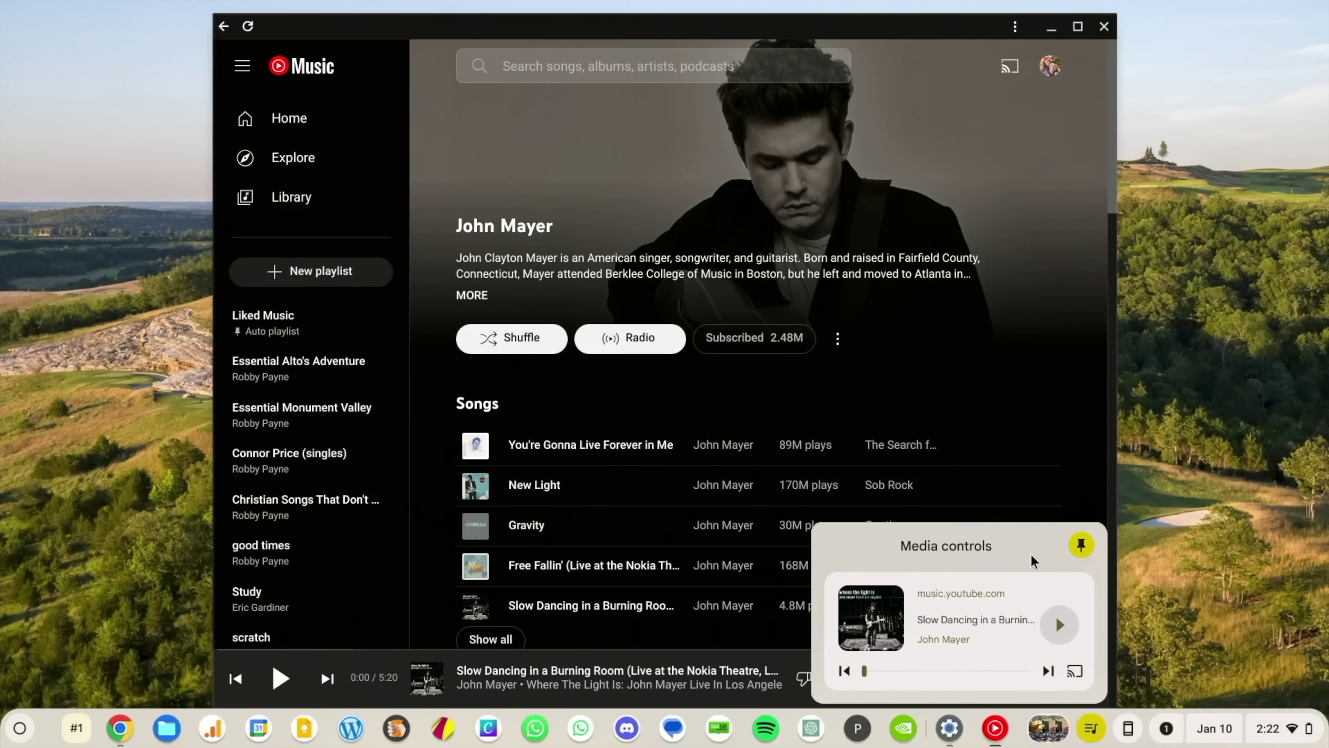
pyautogui.press('XF86AudioMute')
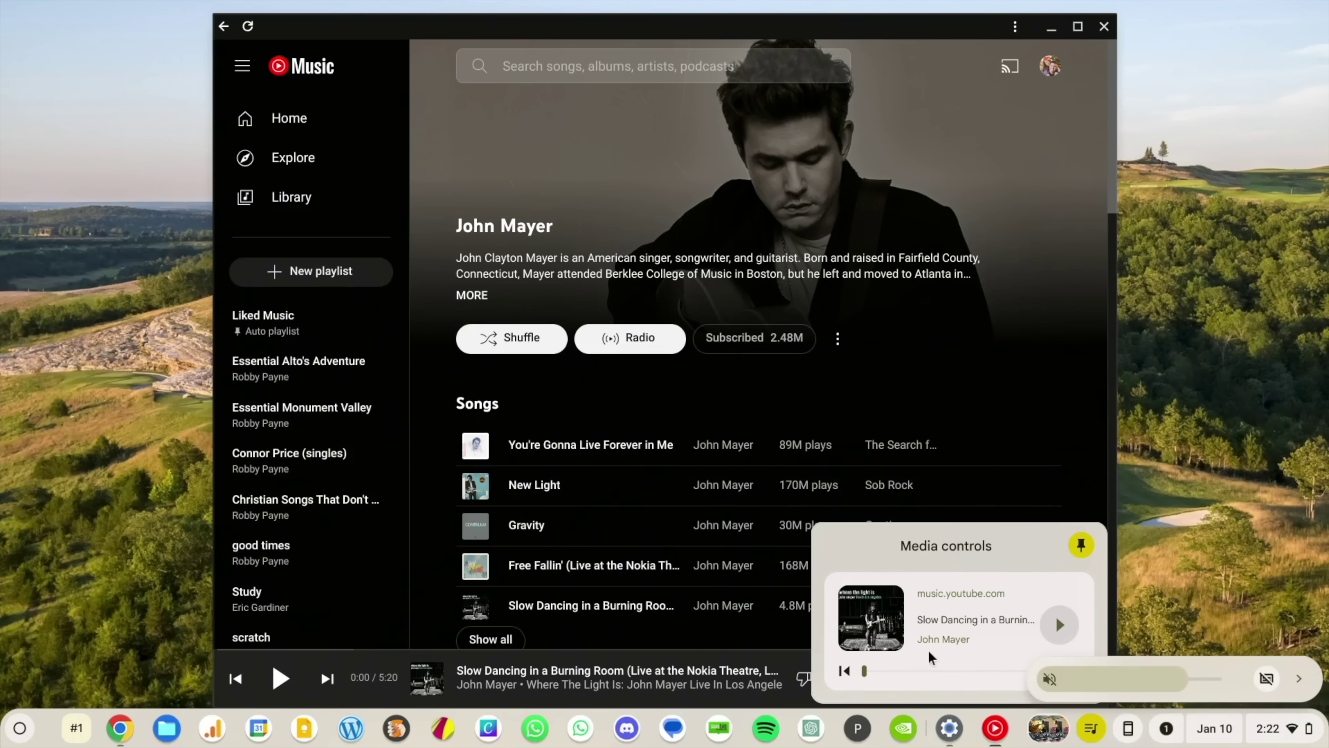
pyautogui.click(264, 676)
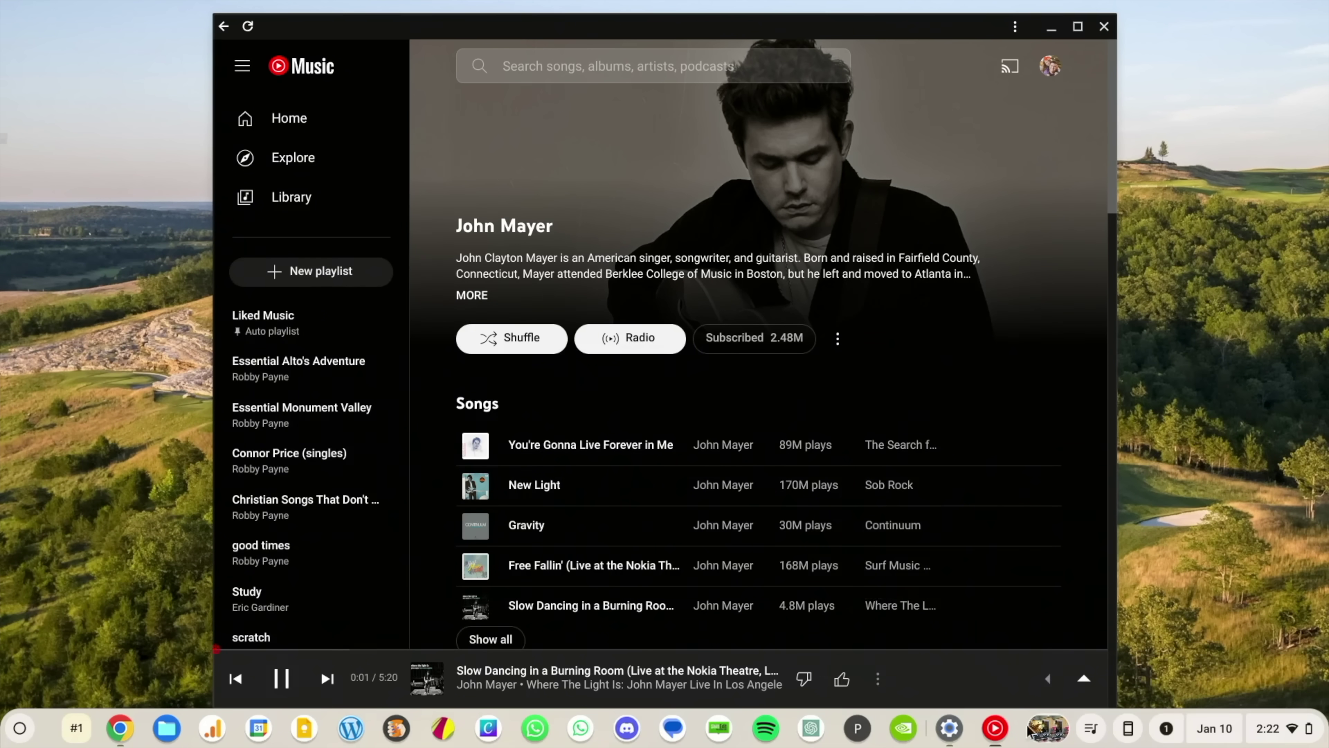
# - Seek the playing song to about two minutes with the system media controls, and select YouTube Music's cast option
pyautogui.click(1098, 733)
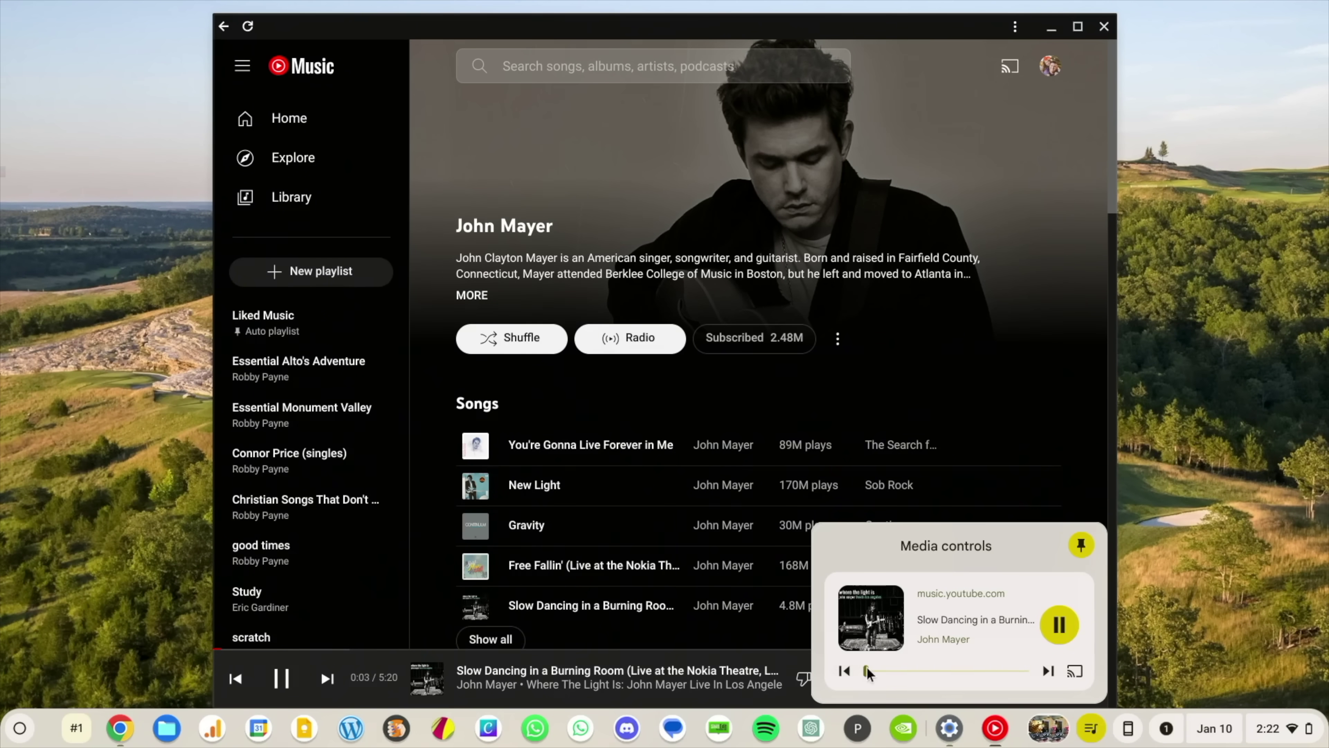
pyautogui.moveTo(865, 671); pyautogui.dragTo(922, 671)
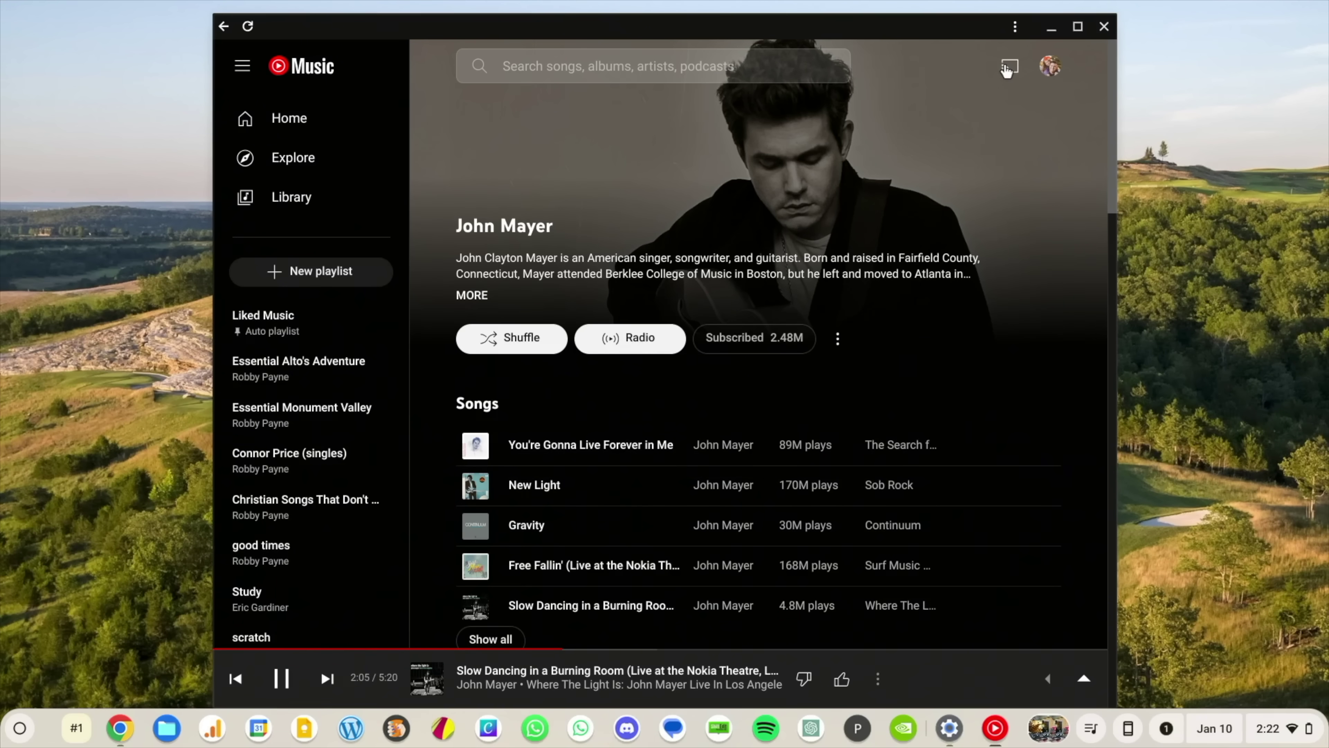
pyautogui.click(1005, 69)
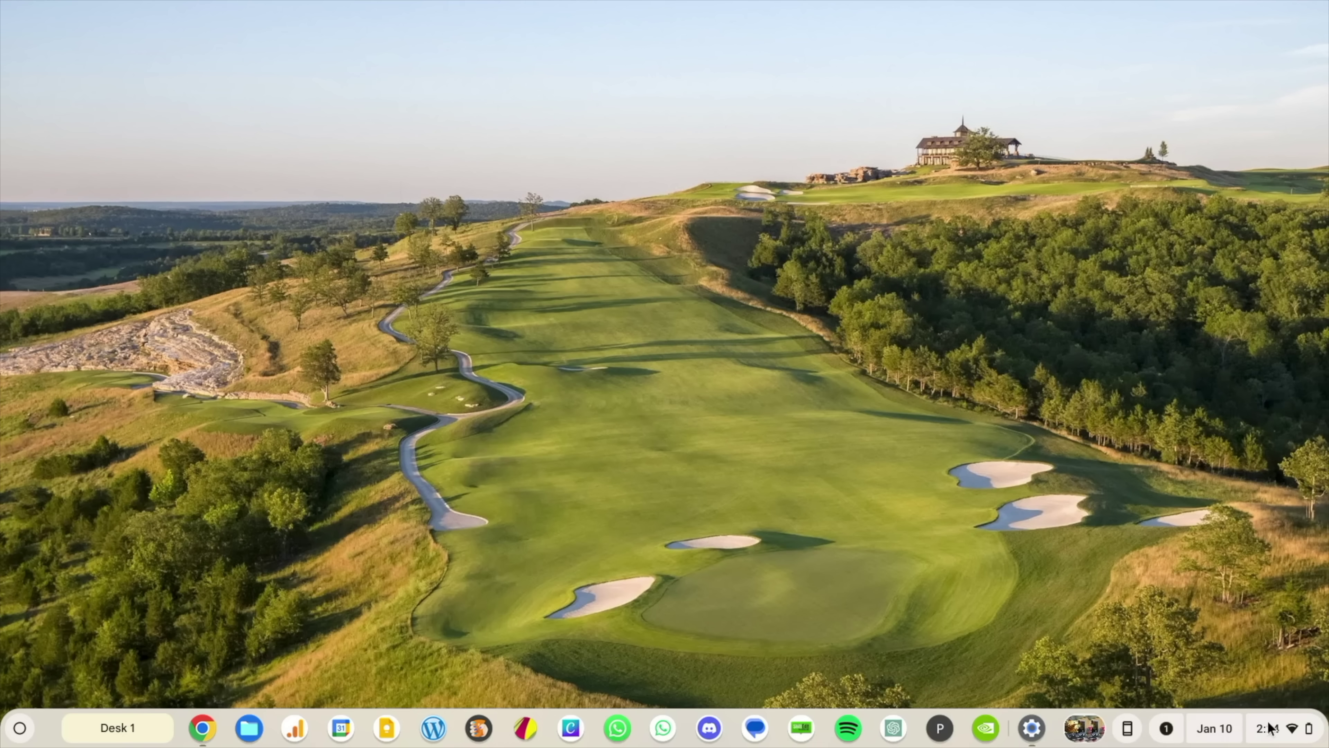
# - Open the system settings and go to the mouse settings in the Device section
pyautogui.click(1268, 727)
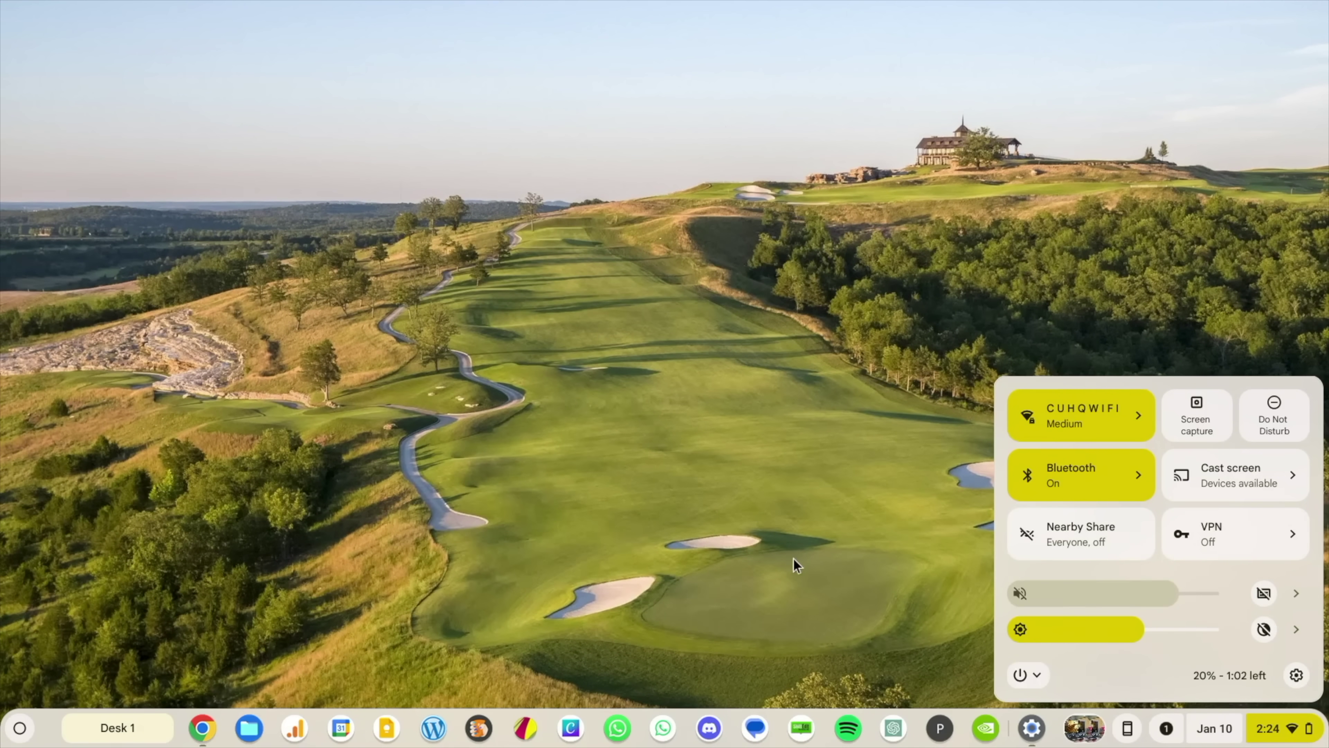
pyautogui.click(1296, 675)
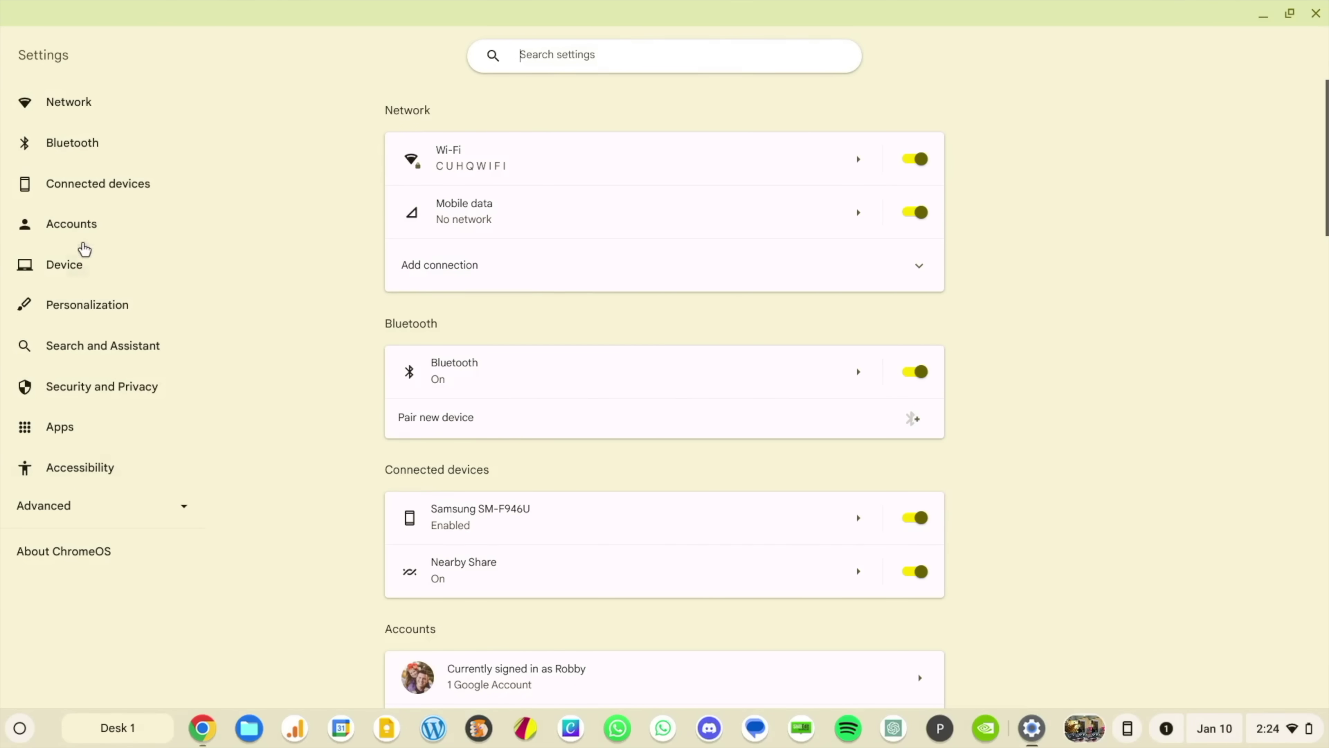
pyautogui.click(83, 270)
pyautogui.click(457, 160)
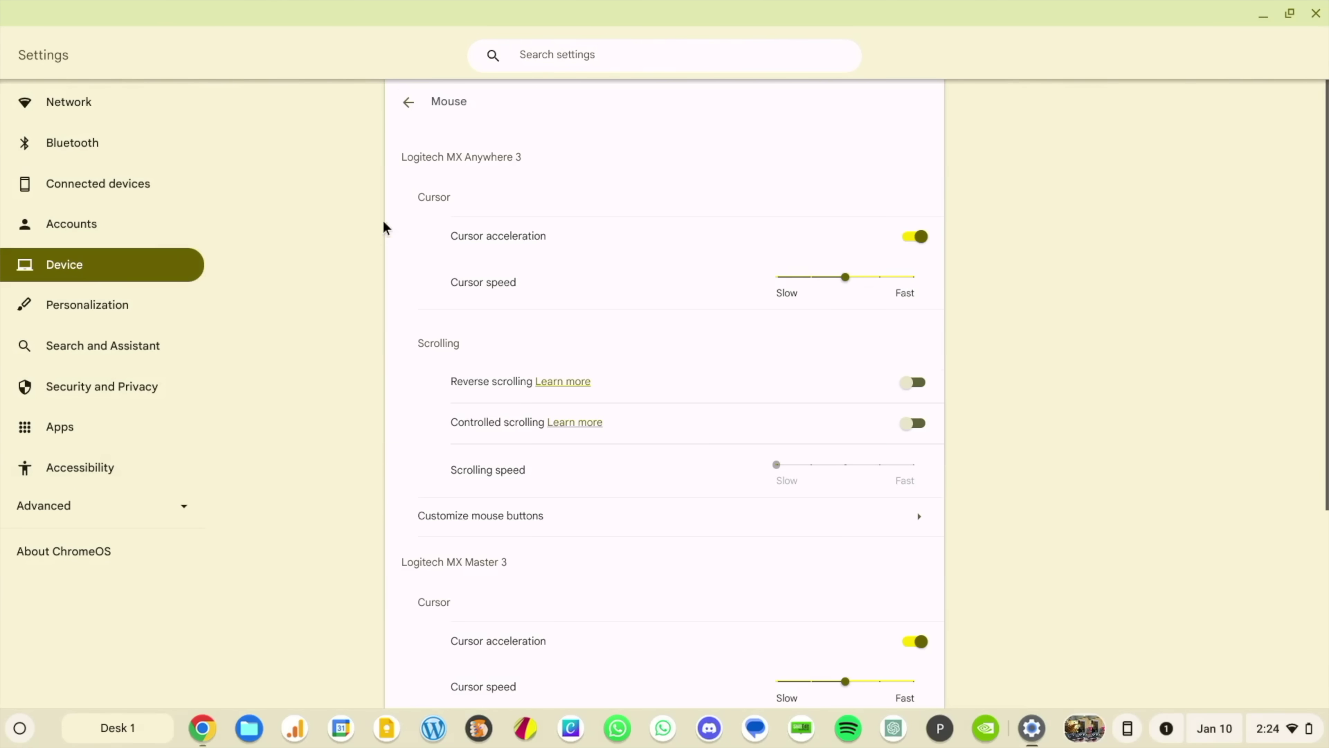
# - Look over the settings of both Logitech mice, and assign Dictation on/off to Other Button 1 of the MX Anywhere 3
pyautogui.scroll(-3, 608, 437)
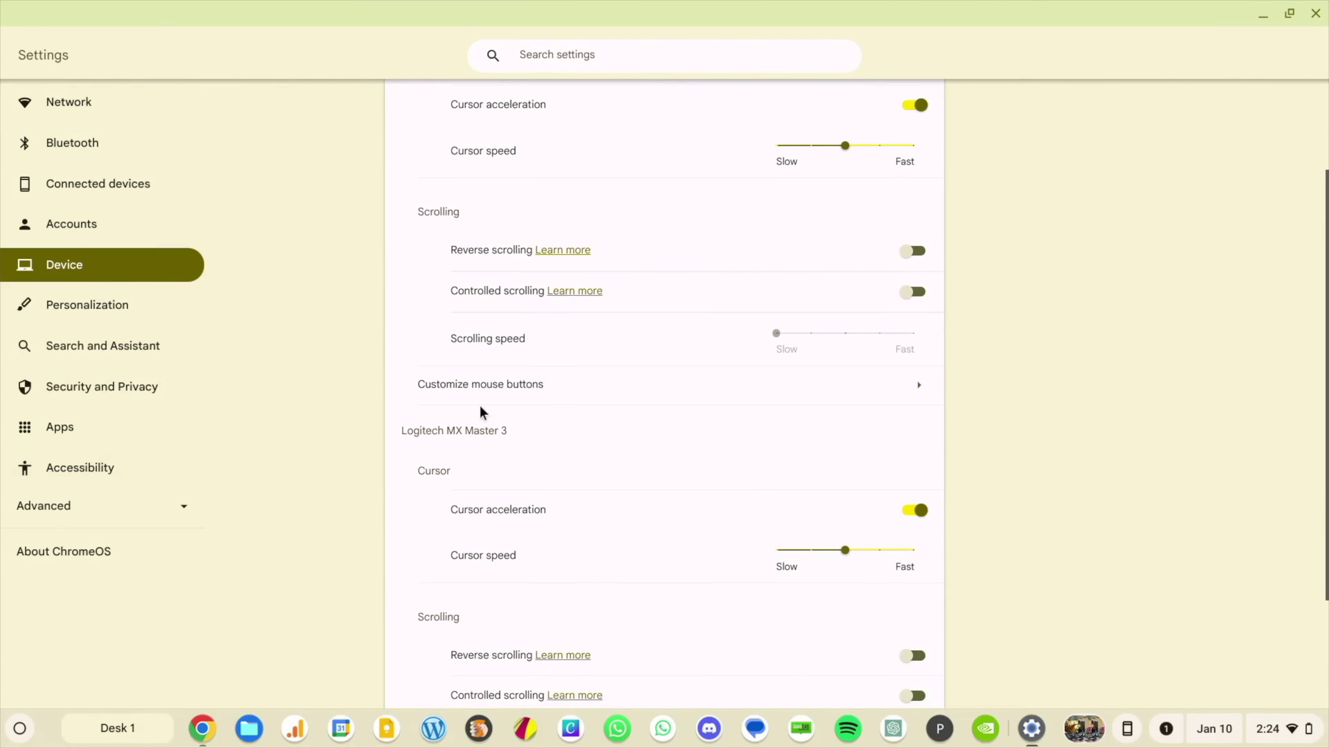
pyautogui.scroll(-3, 607, 428)
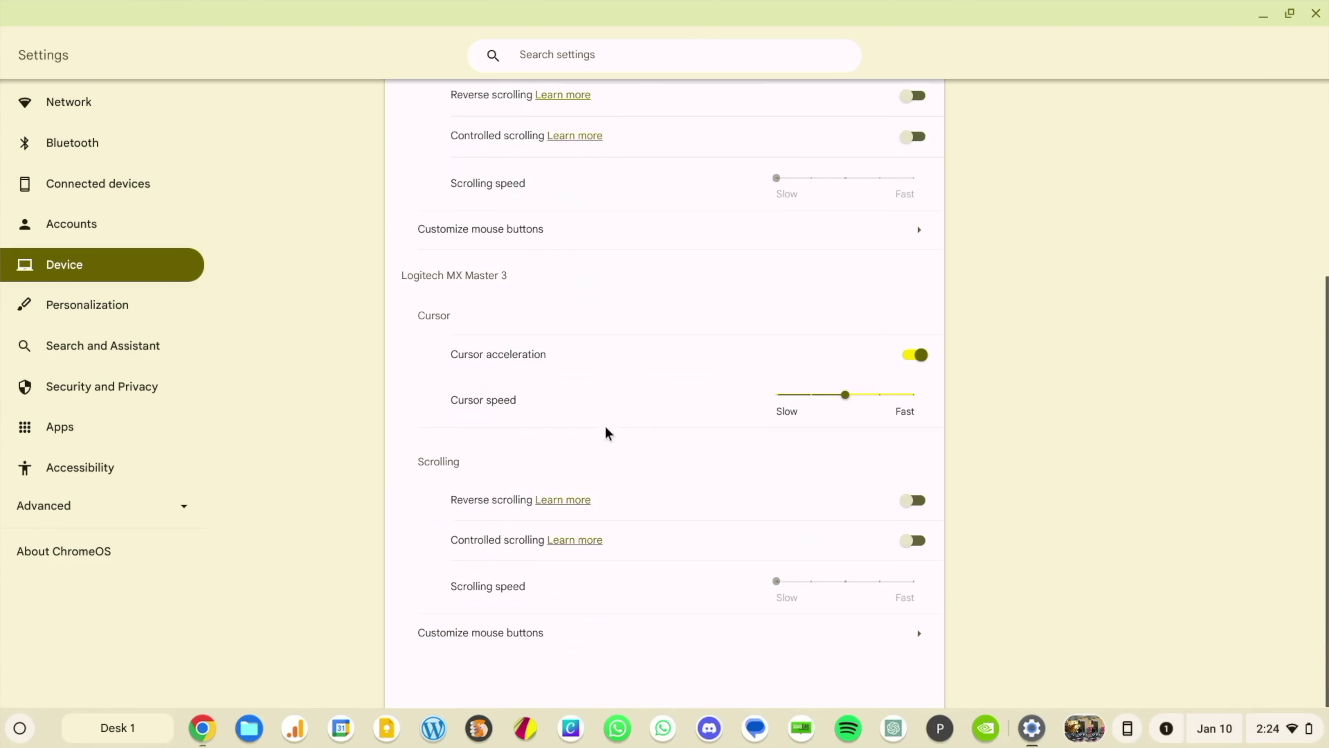
pyautogui.scroll(4, 607, 427)
pyautogui.scroll(1, 606, 425)
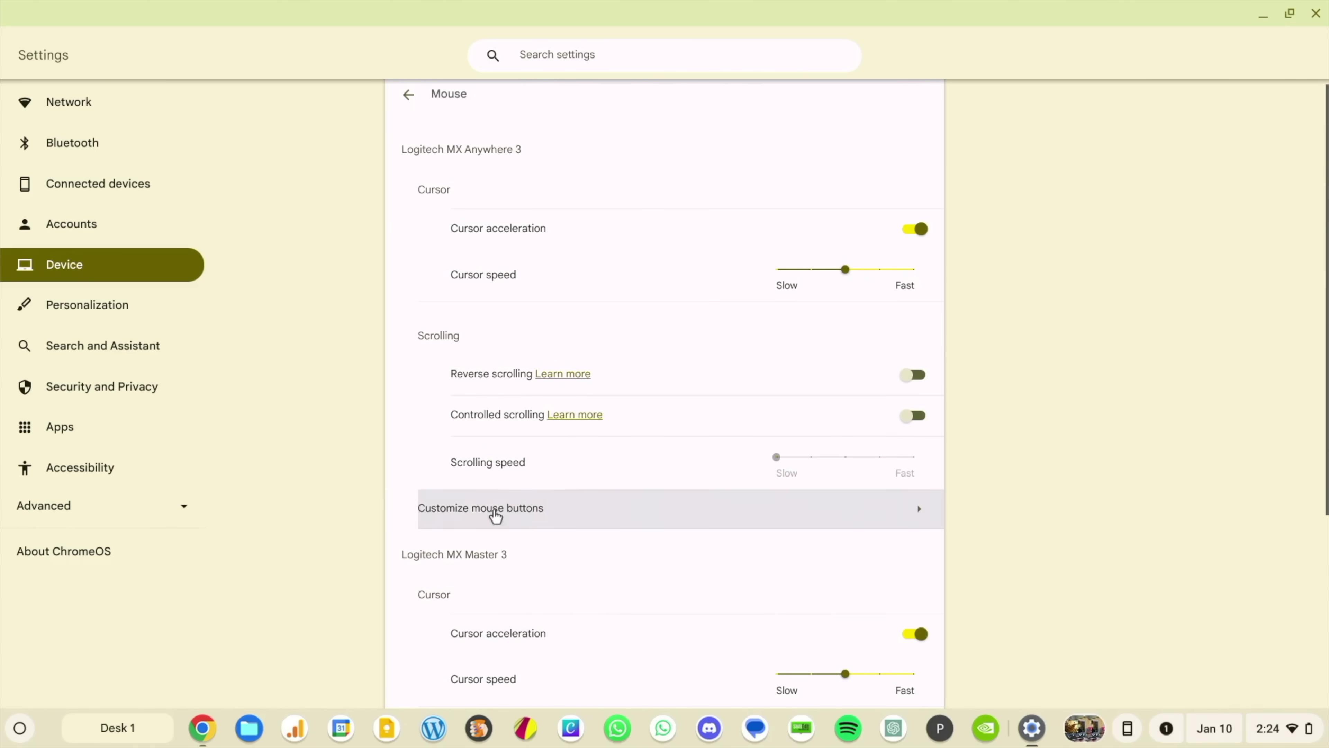
pyautogui.click(541, 509)
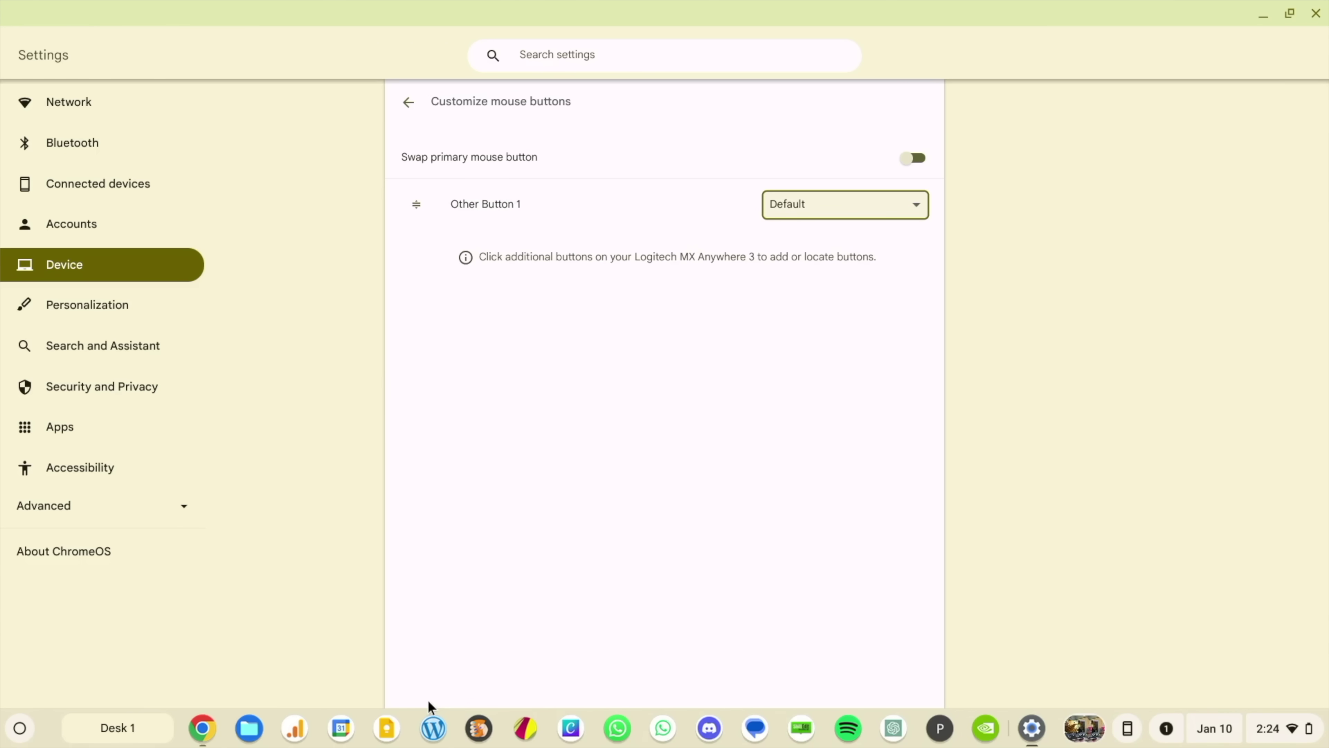
pyautogui.click(795, 215)
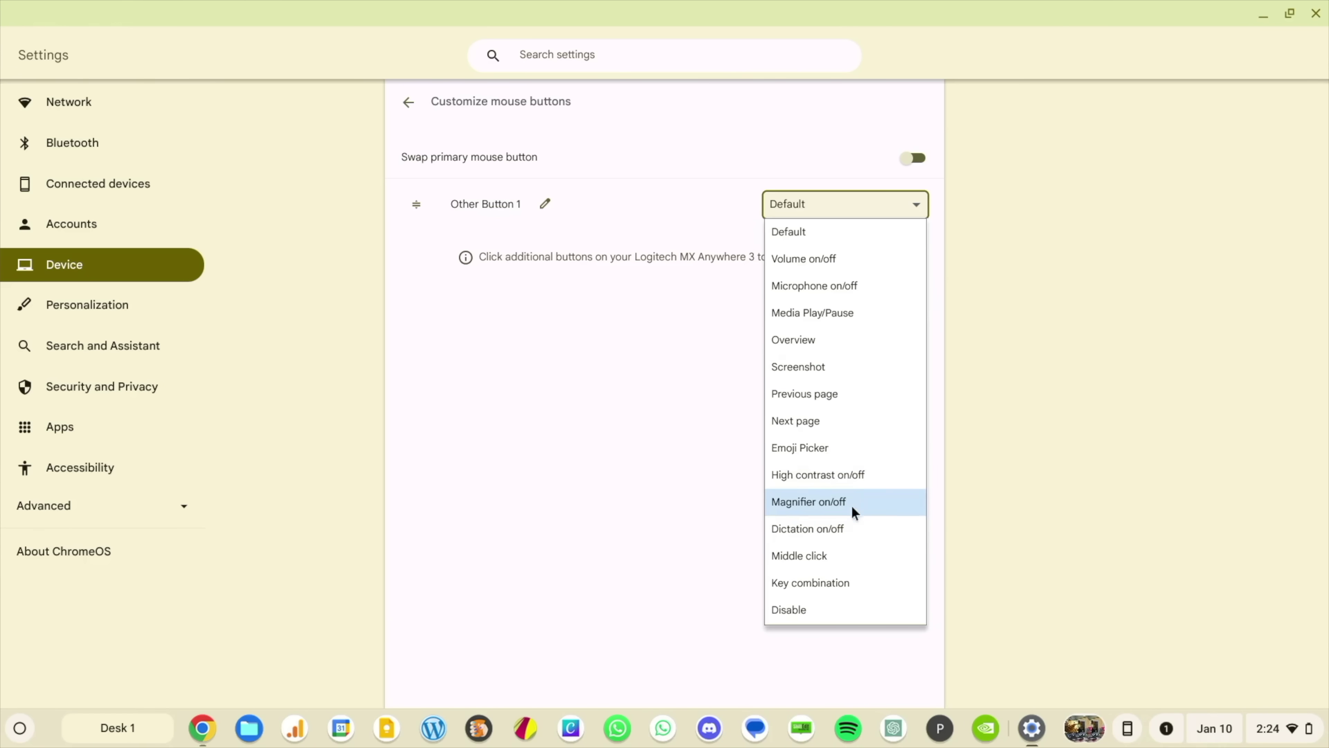
pyautogui.click(843, 523)
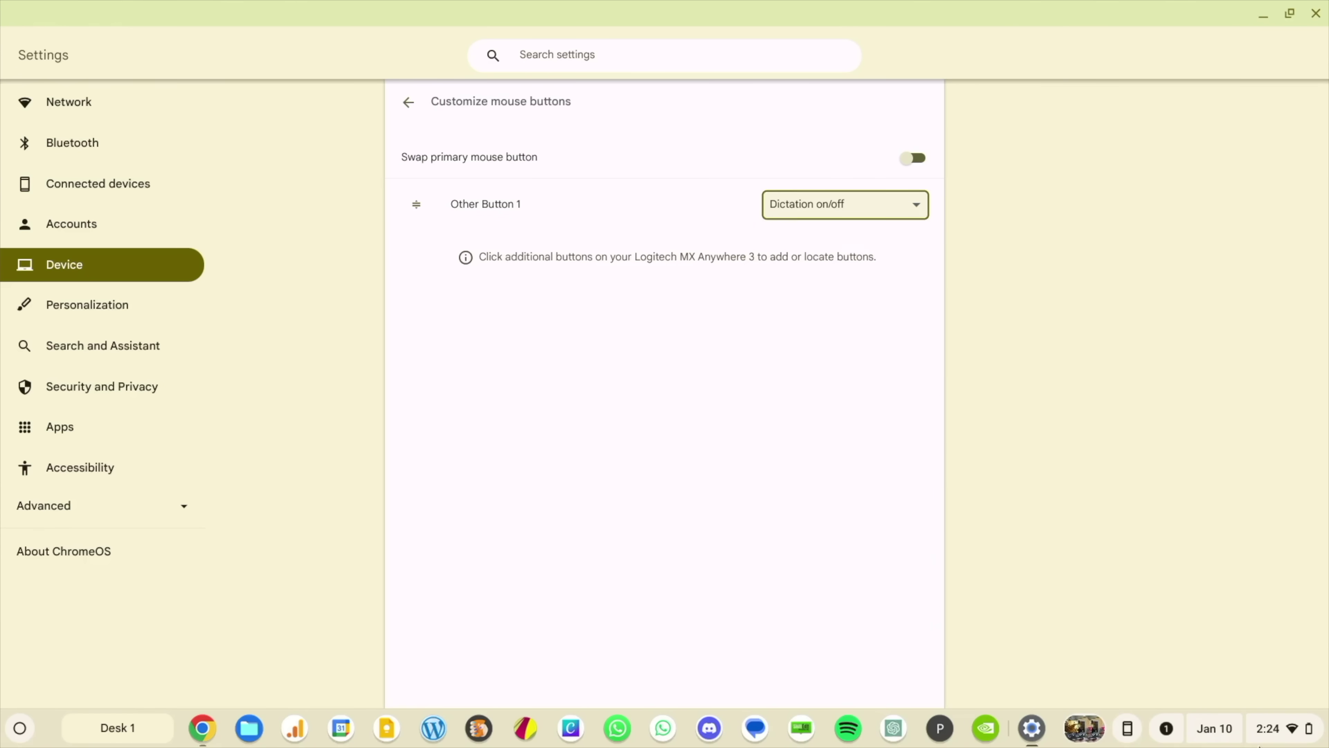
# - Find the Dictation option by searching for "dictation", switch it on and dictate "Hello YouTube" into the settings search
pyautogui.click(1273, 737)
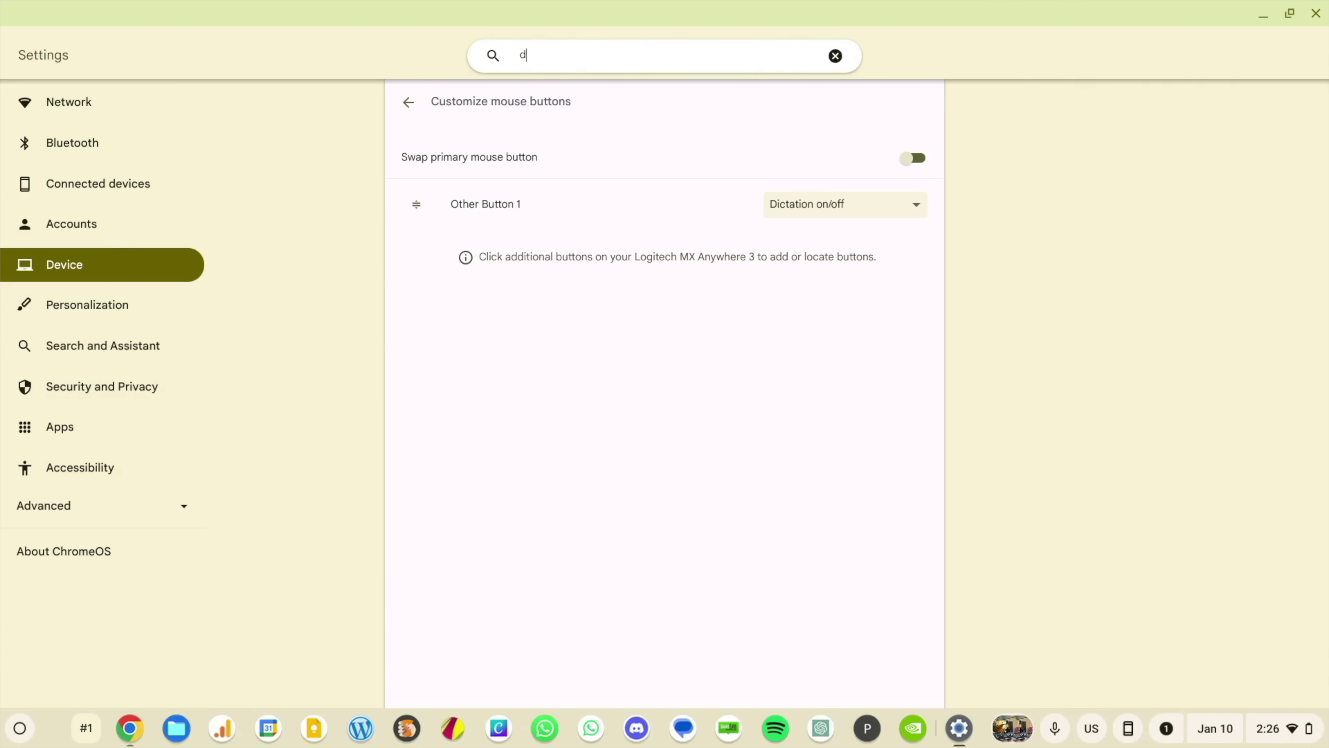
pyautogui.write('tation')
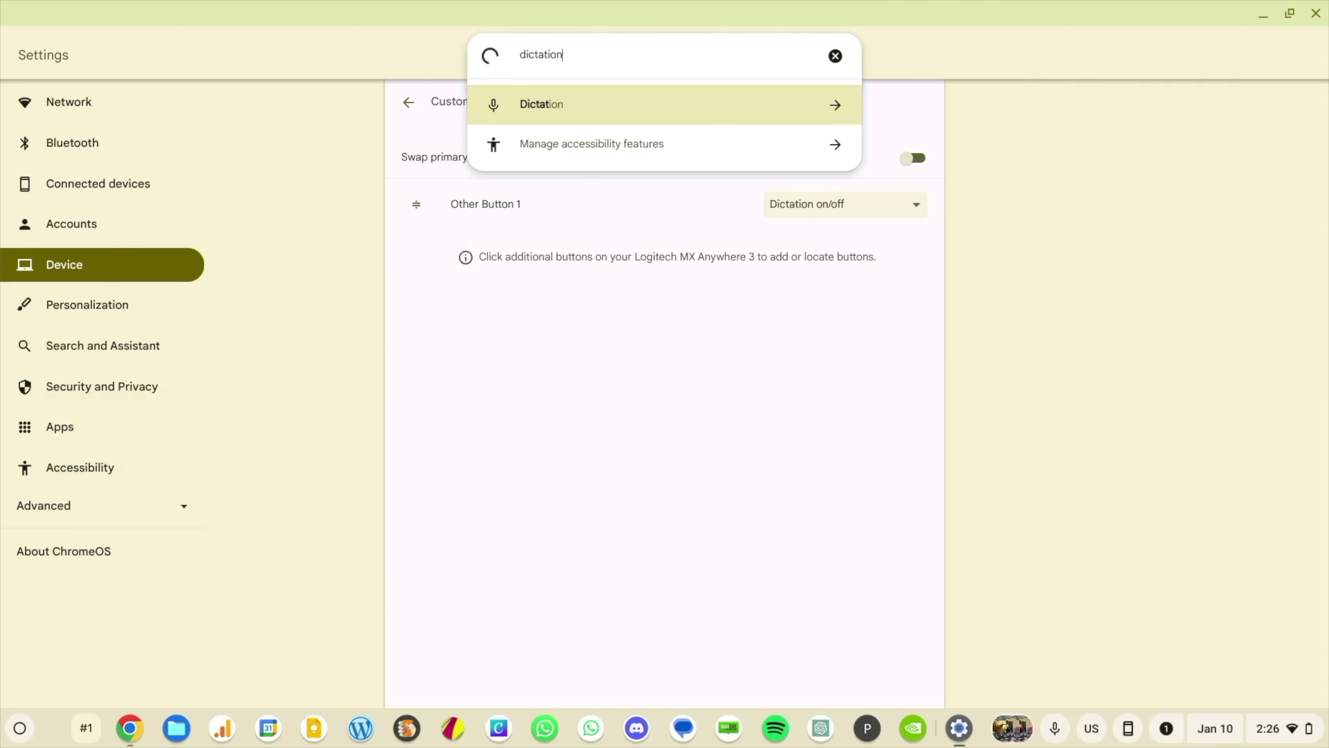
pyautogui.press('Return')
pyautogui.click(921, 234)
pyautogui.click(921, 235)
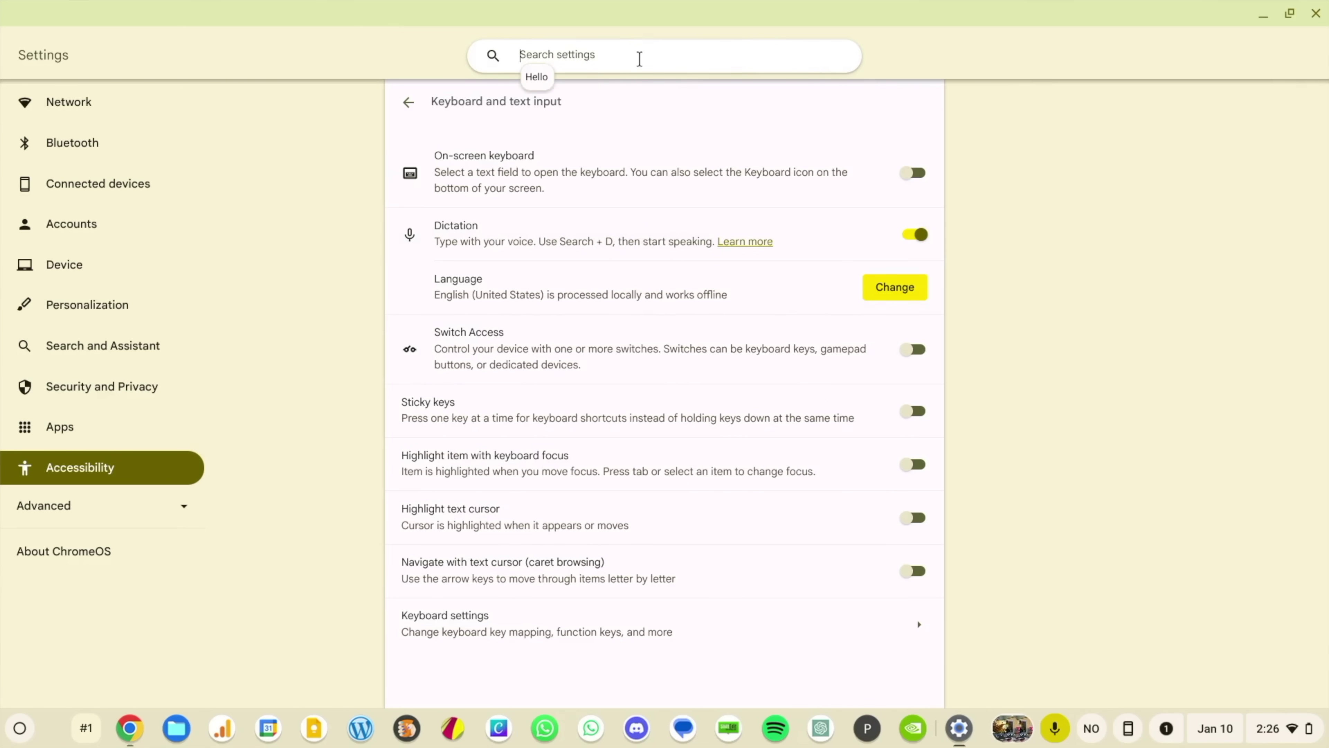
pyautogui.click(1119, 220)
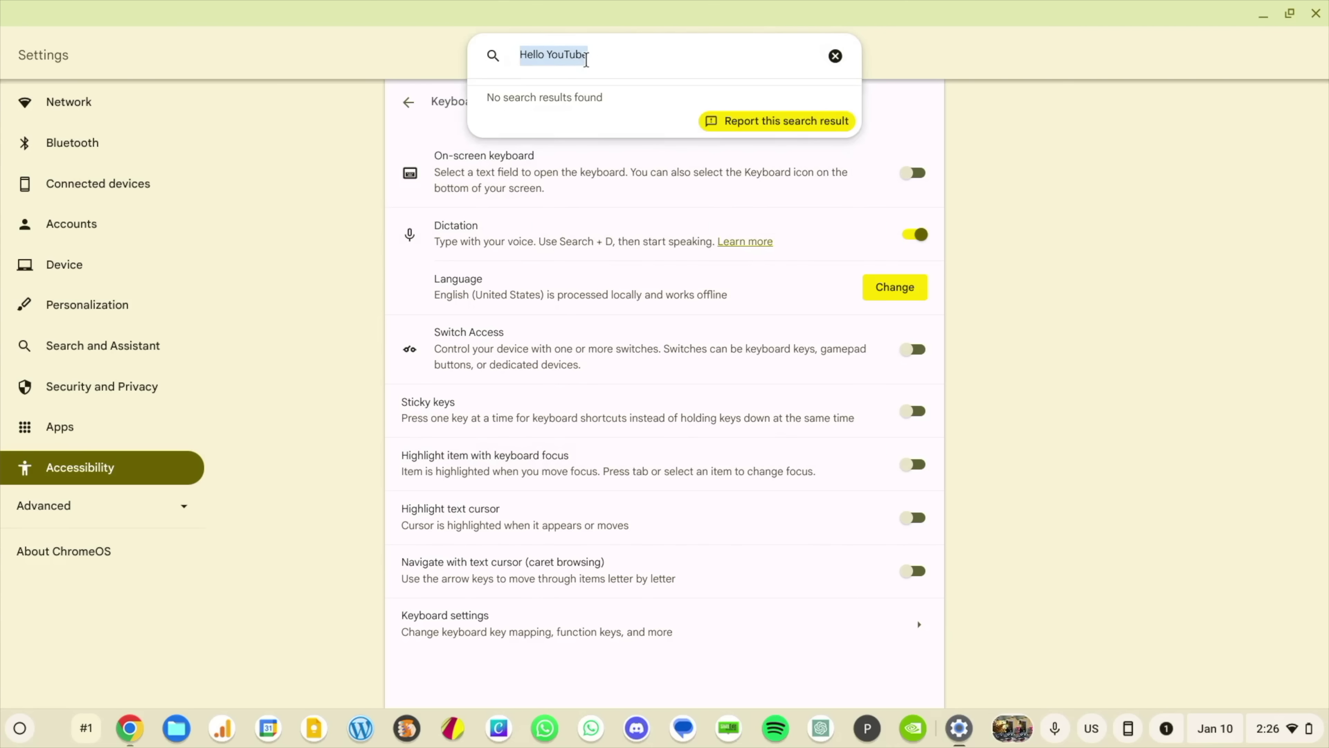
# - Find the Google Assistant settings through the settings search, turn Google Assistant on and close the settings window
pyautogui.write('istna')
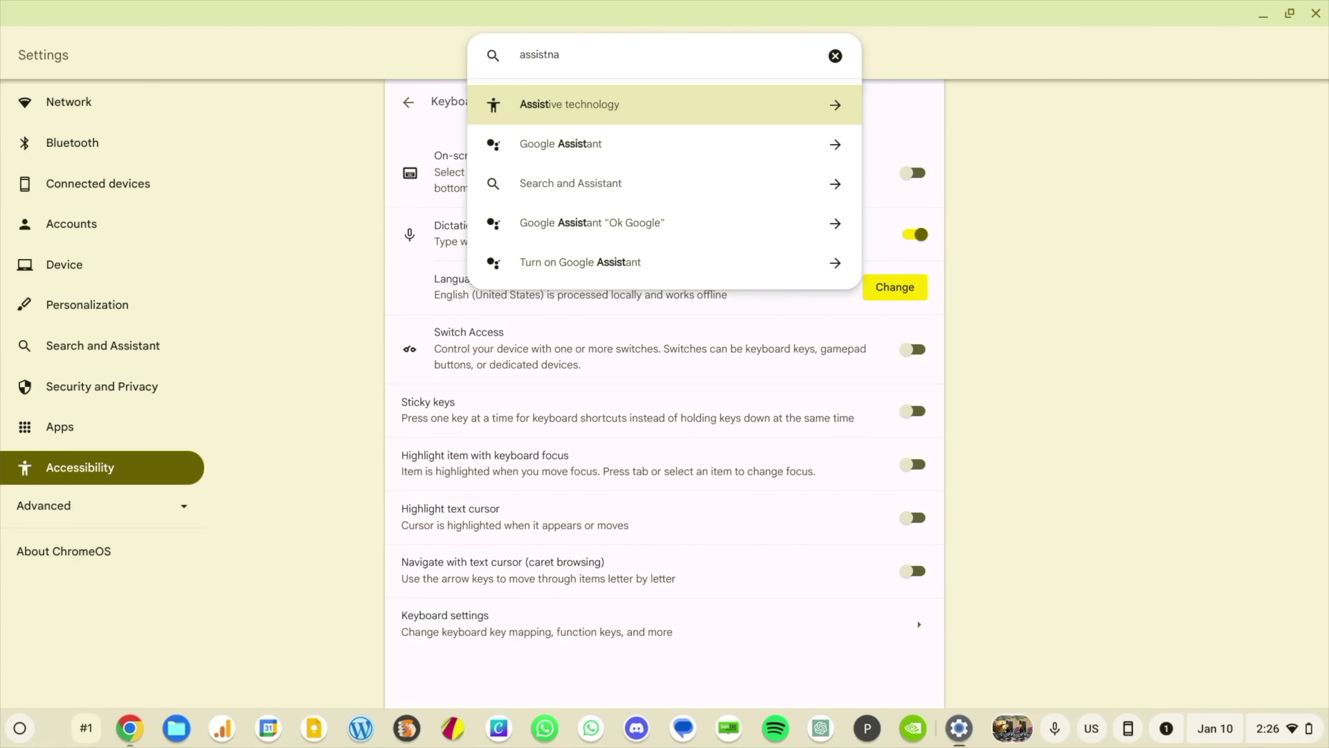
pyautogui.click(582, 143)
pyautogui.click(917, 157)
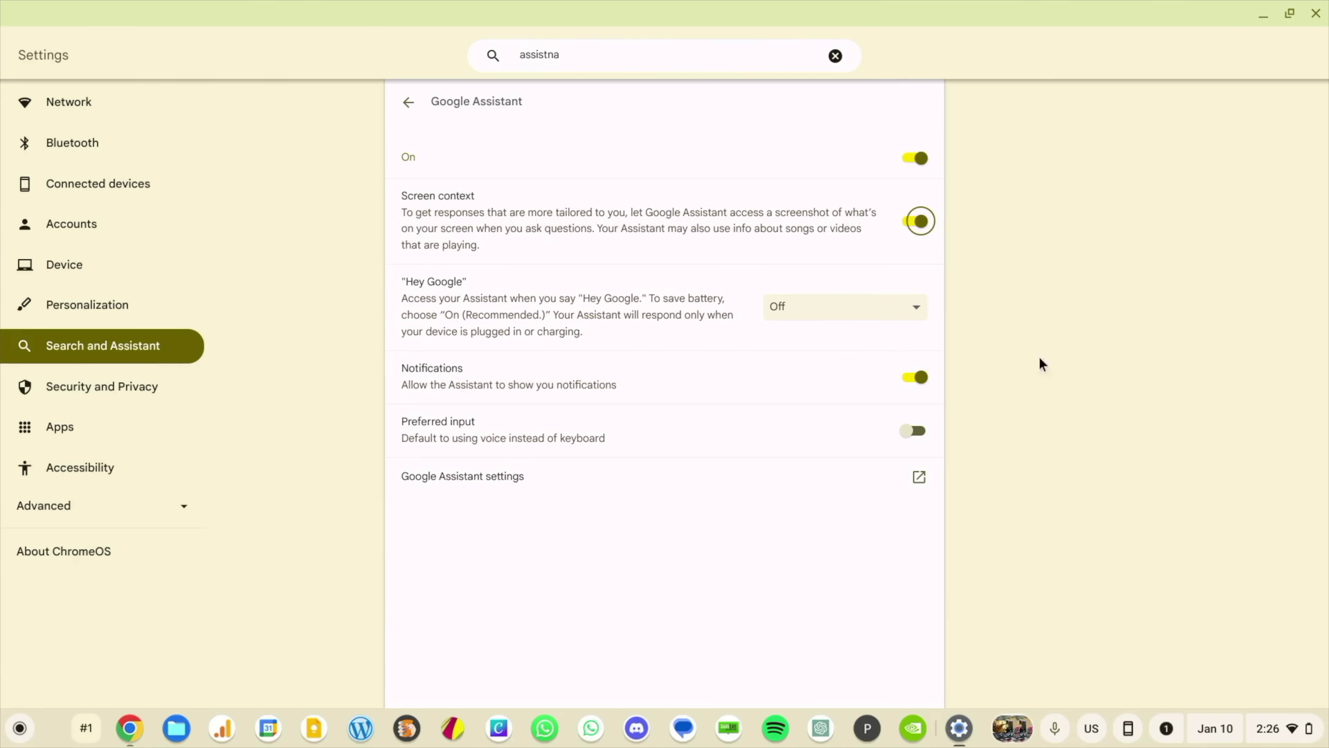
pyautogui.click(1314, 13)
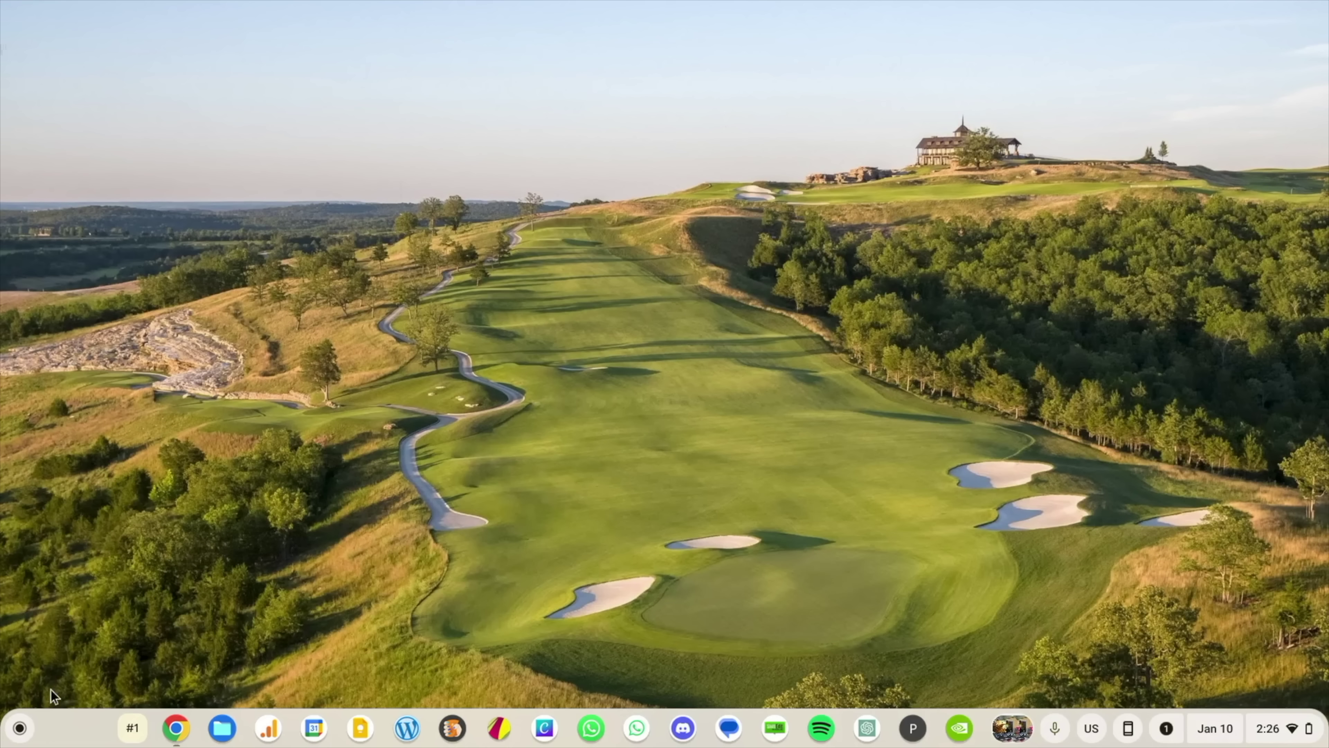
# - Bring up Google Assistant on the desktop, ready for a message
pyautogui.click(19, 728)
pyautogui.click(650, 452)
pyautogui.press('super+a')
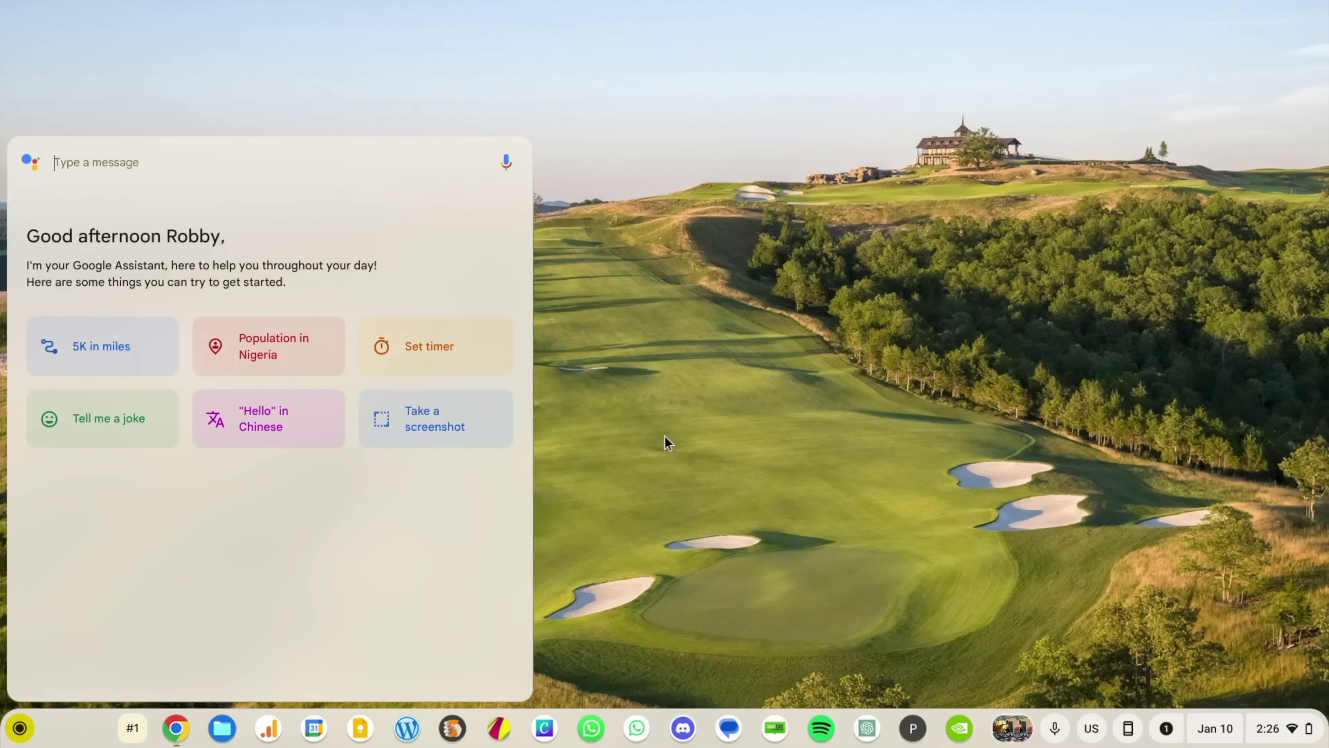